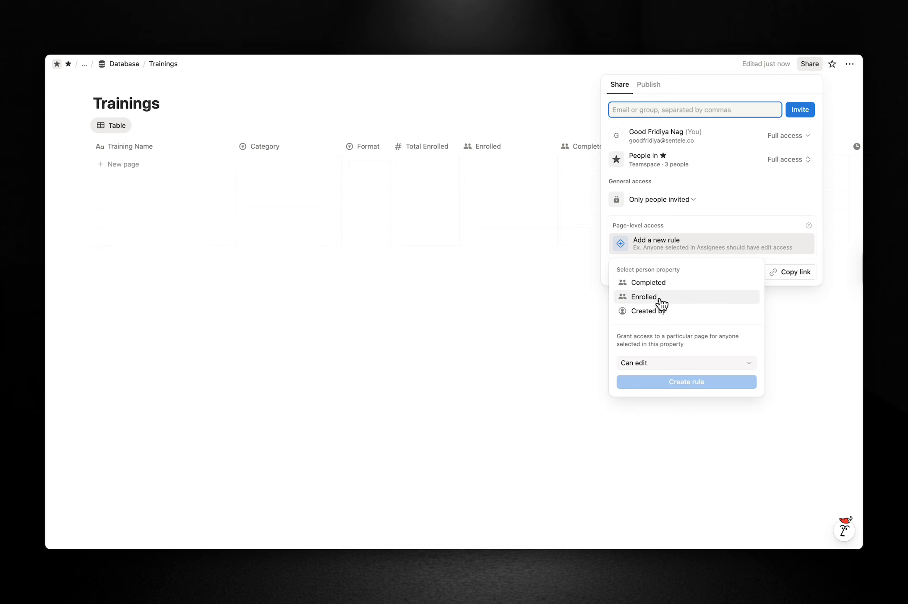
Add a page-level rule giving anyone in Enrolled 'Can edit' access to their Trainings pages.
click(660, 298)
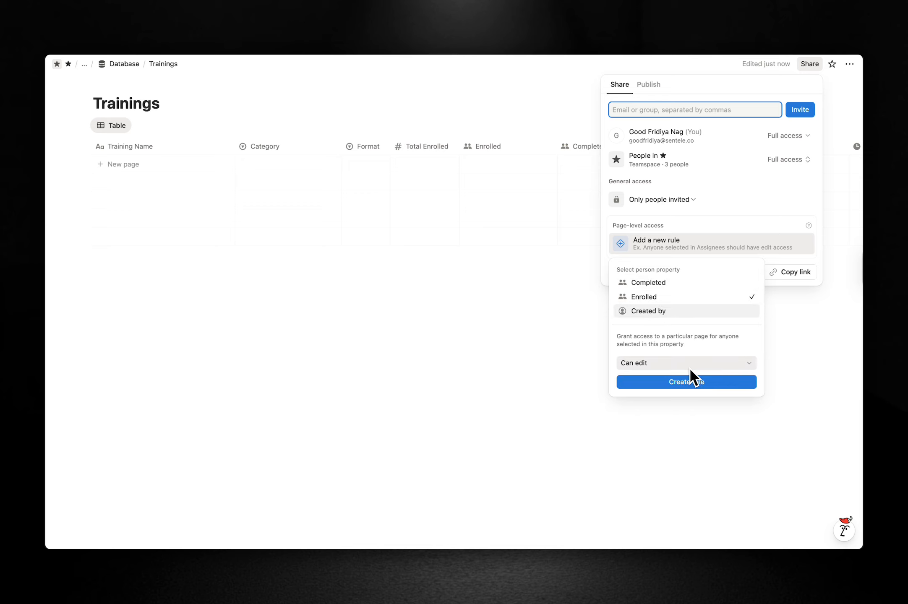
click(685, 382)
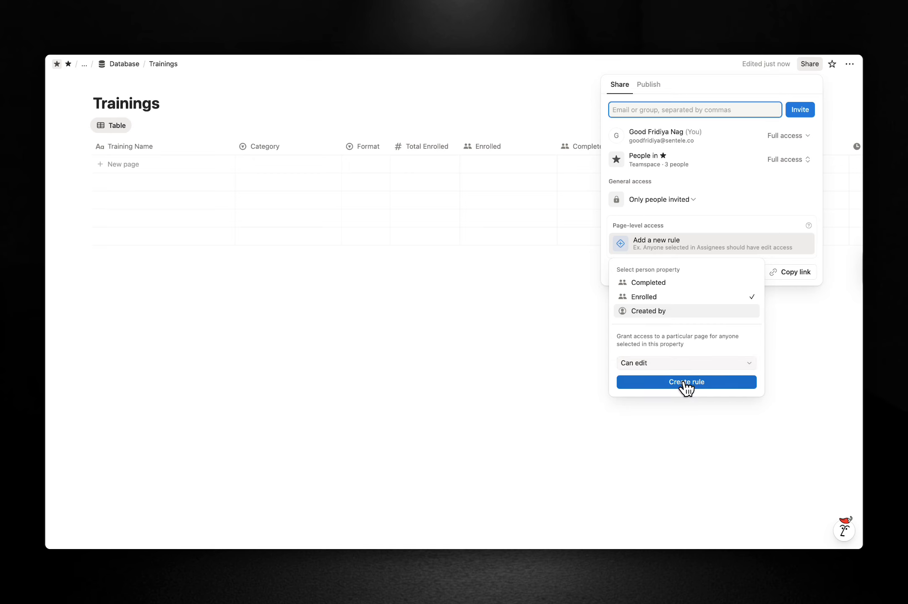
click(479, 351)
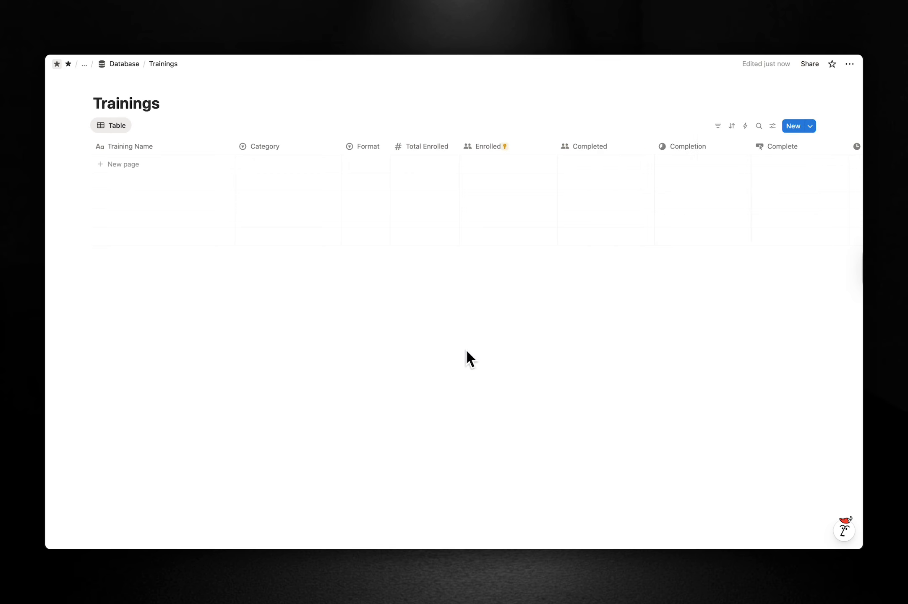
Go back to the permissions guide page and advance to '3. Update Email in Automation'.
key(super+[)
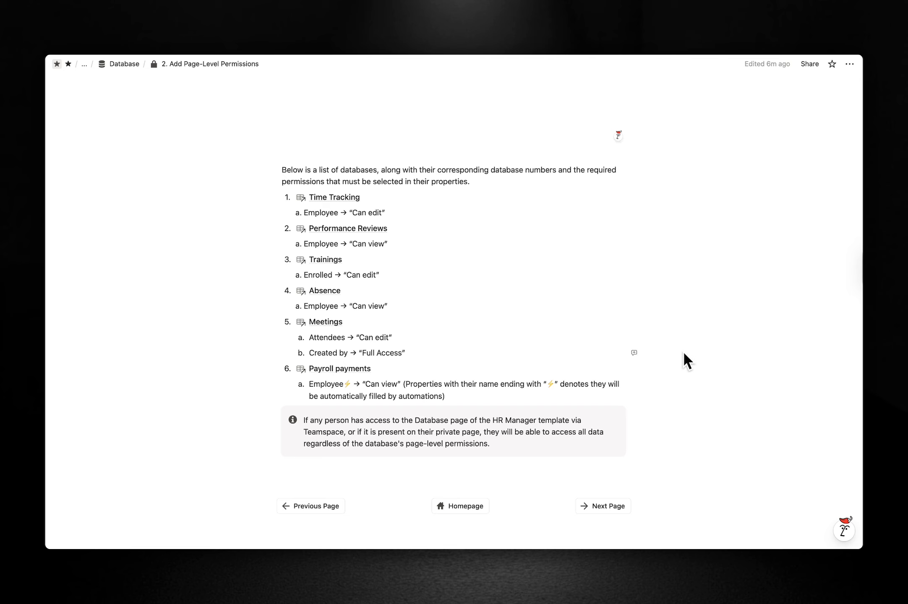
scroll(684, 354, down, 2)
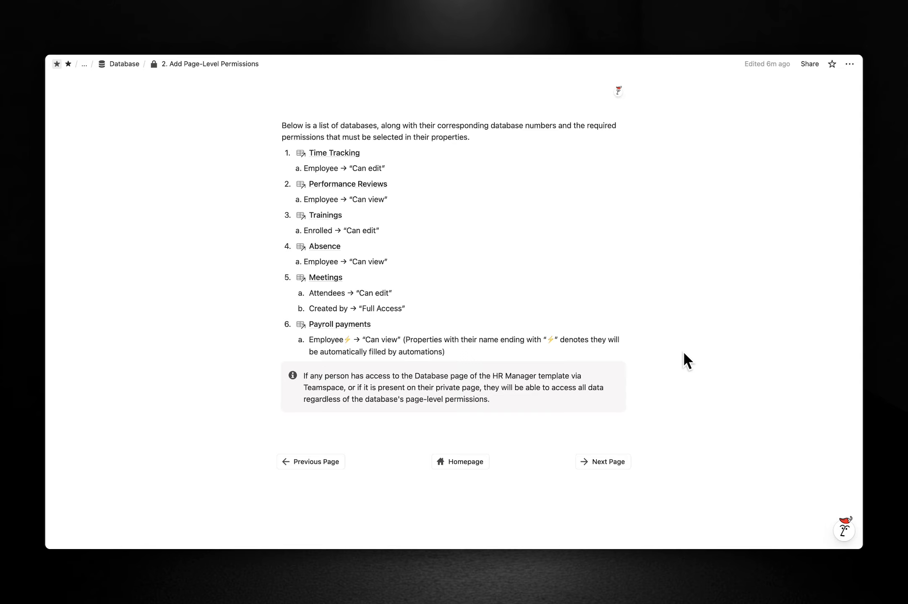
click(602, 463)
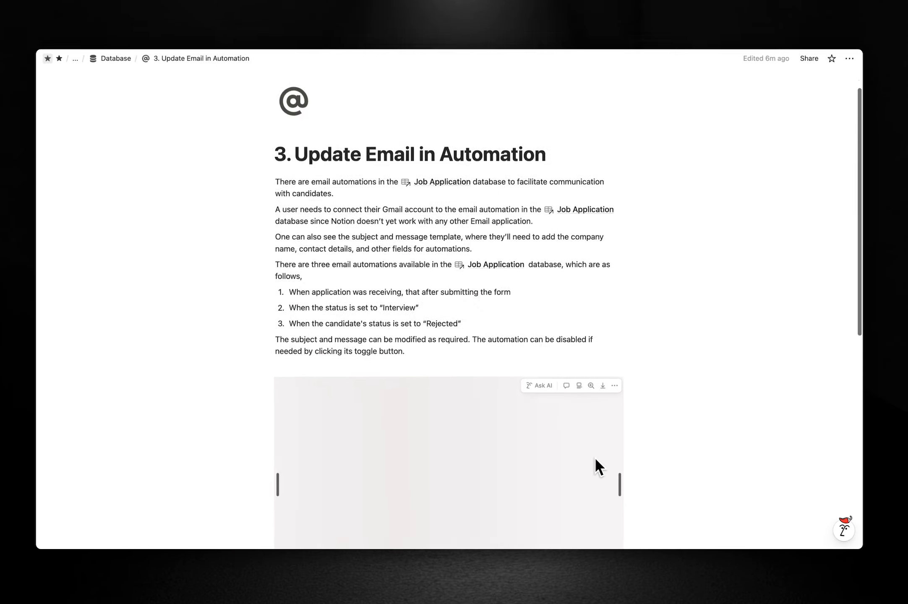
Open the Job Application database's automations and select New Application Notification.
scroll(597, 457, down, 3)
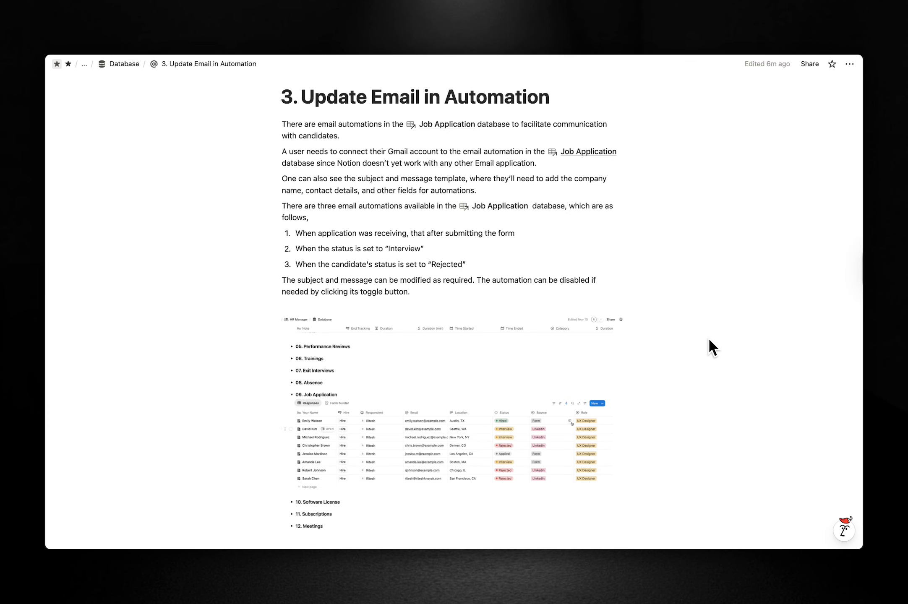
scroll(708, 338, down, 5)
scroll(711, 338, down, 1)
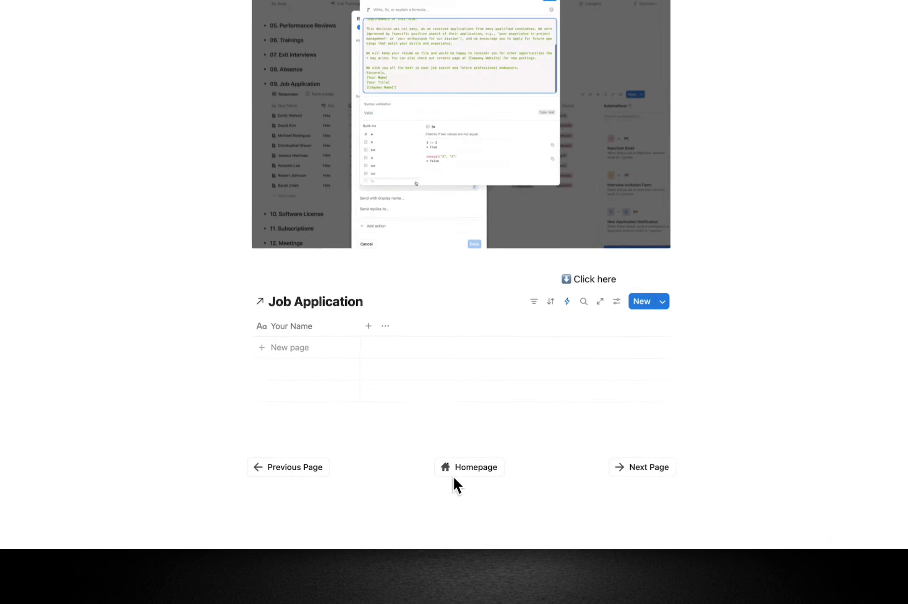
click(567, 301)
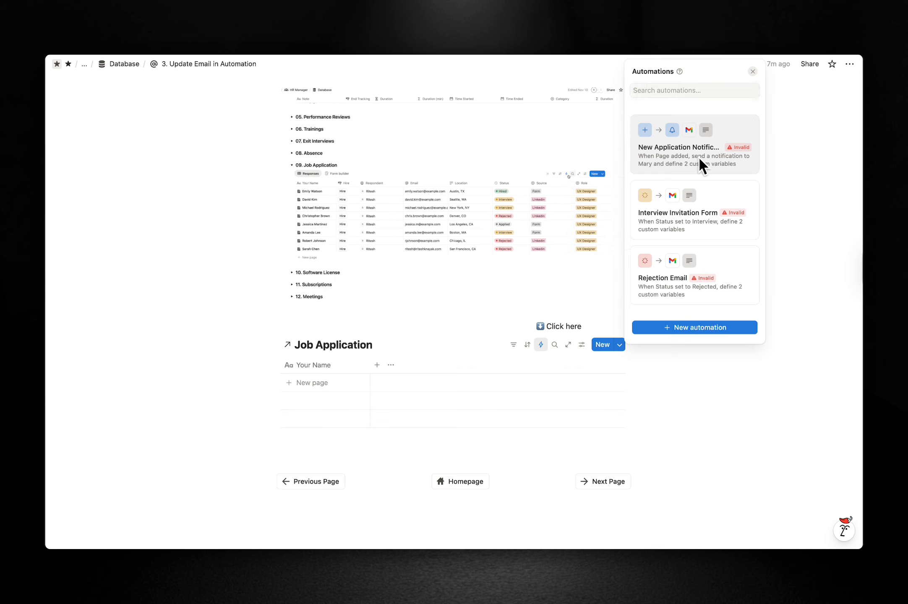
click(700, 166)
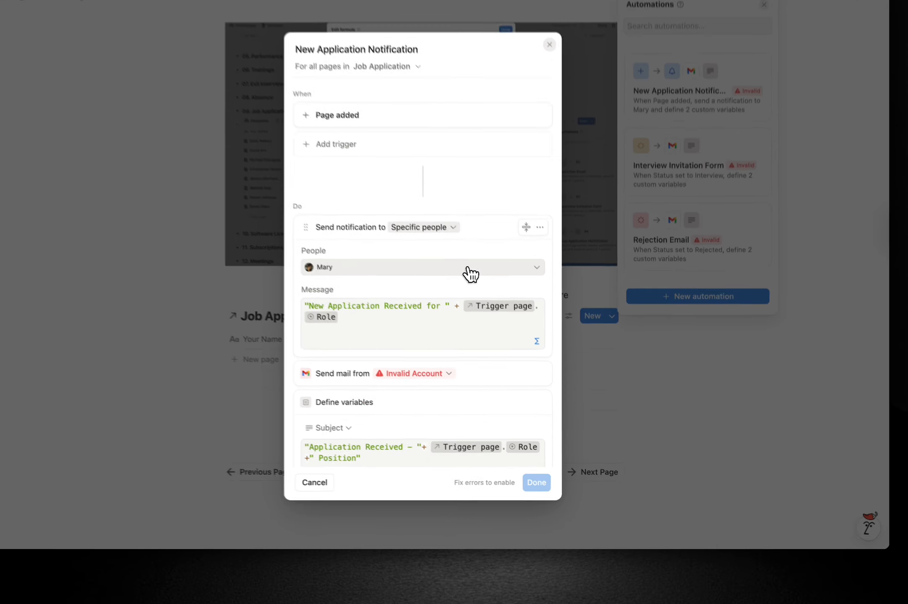
Replace the People recipient with a different person and switch the sender to a connected Gmail account.
click(492, 304)
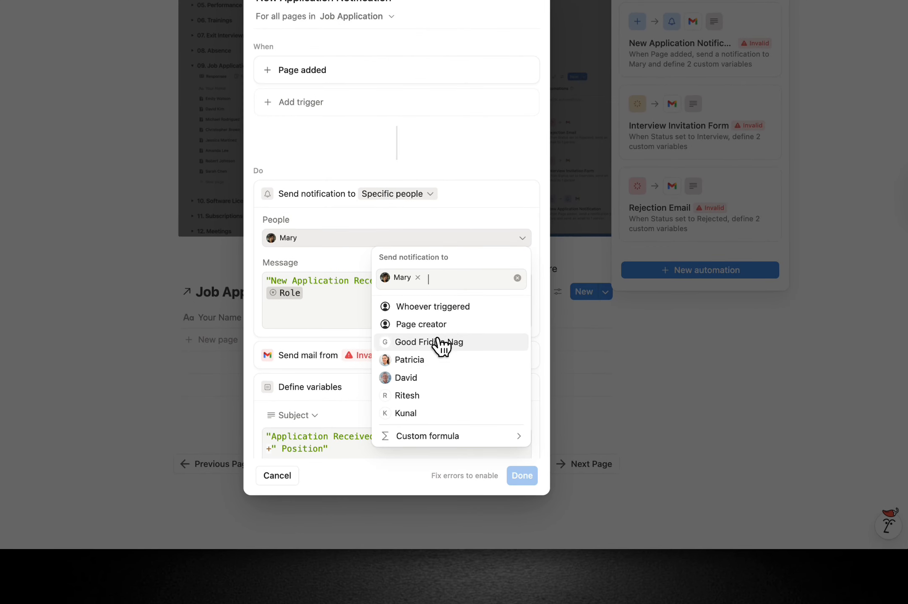
click(419, 379)
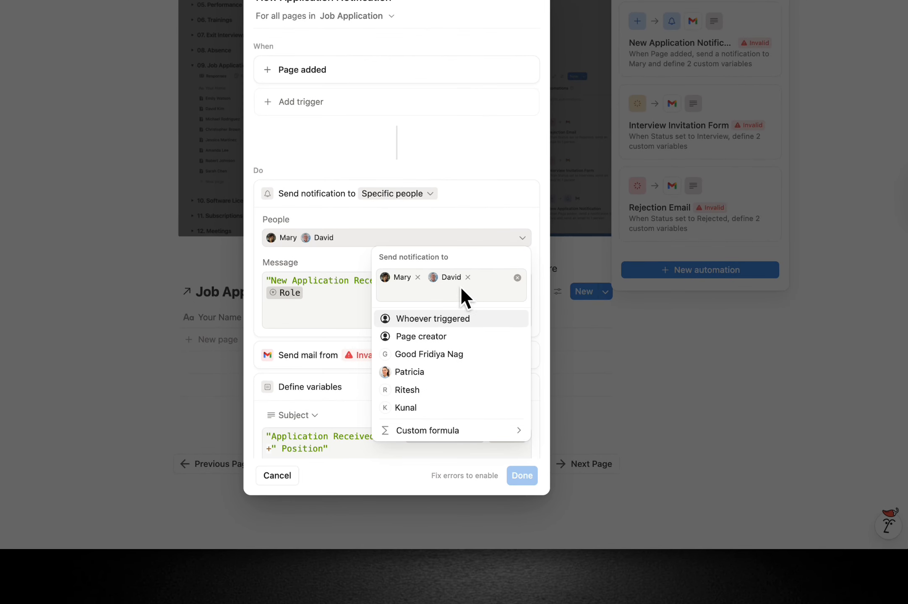
click(418, 277)
click(483, 212)
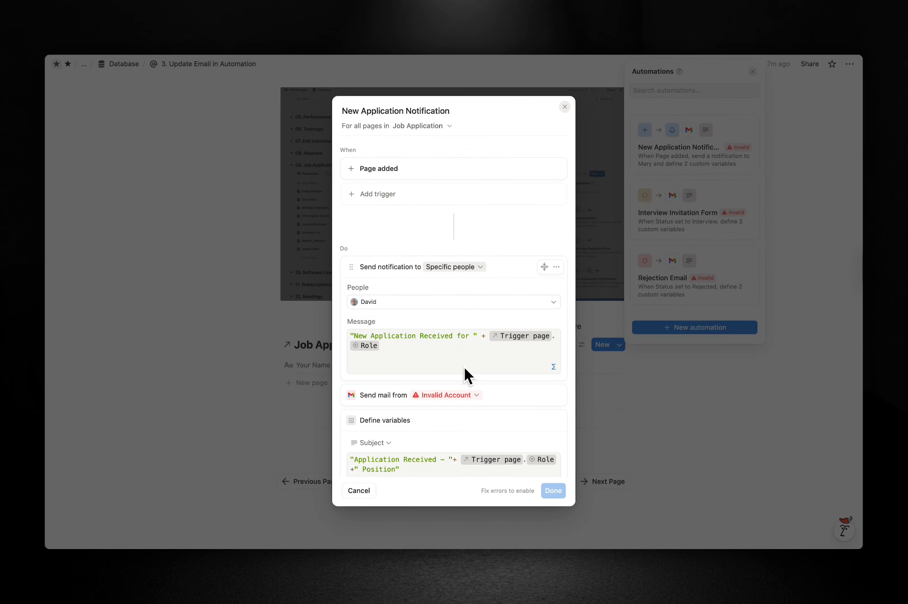
scroll(481, 367, down, 3)
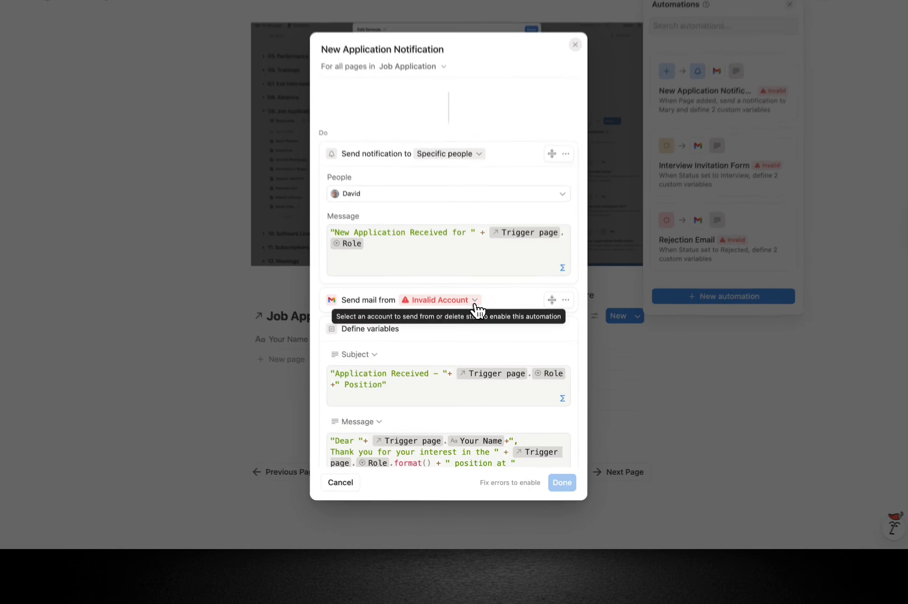
click(476, 332)
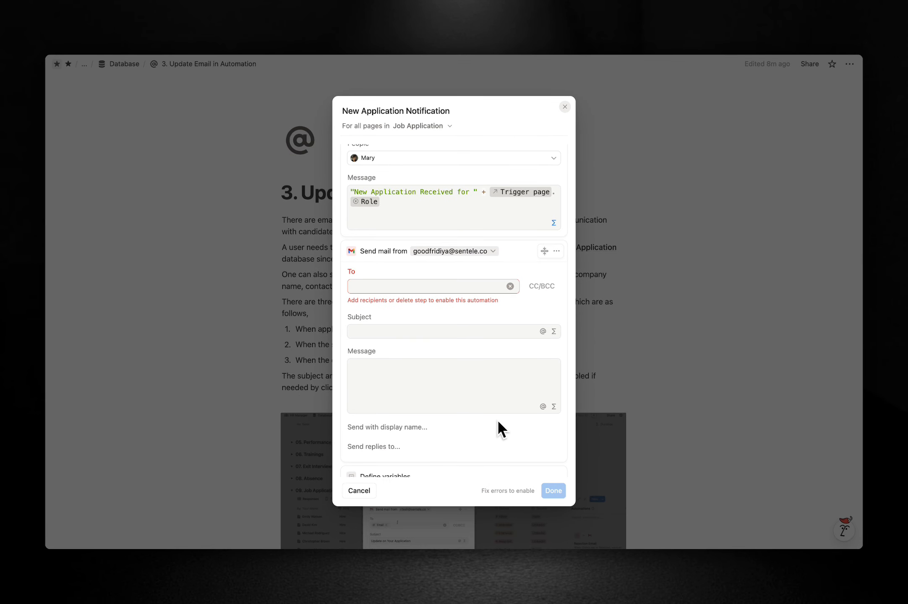
Copy the subject formula and paste it into the mail's Subject field.
scroll(501, 402, down, 2)
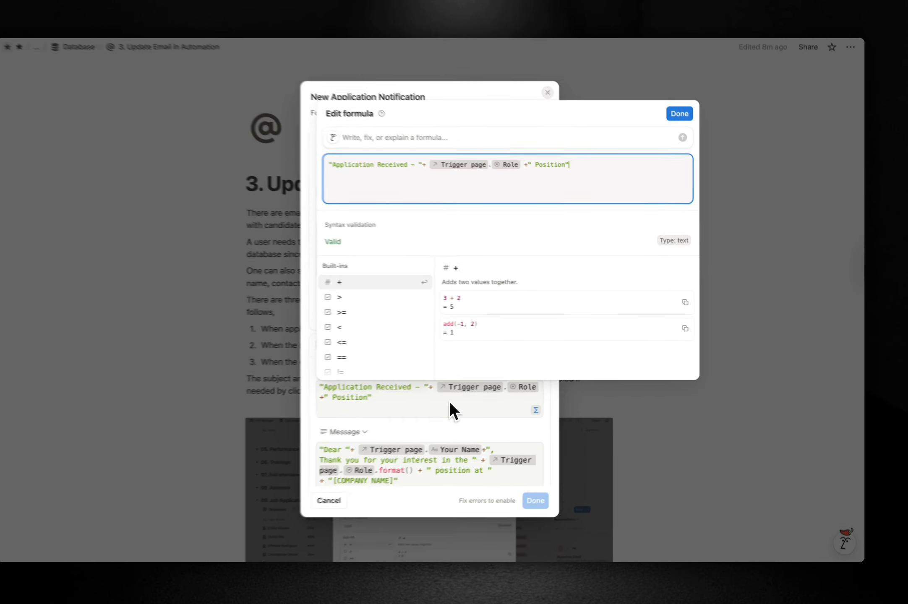
triple_click(557, 191)
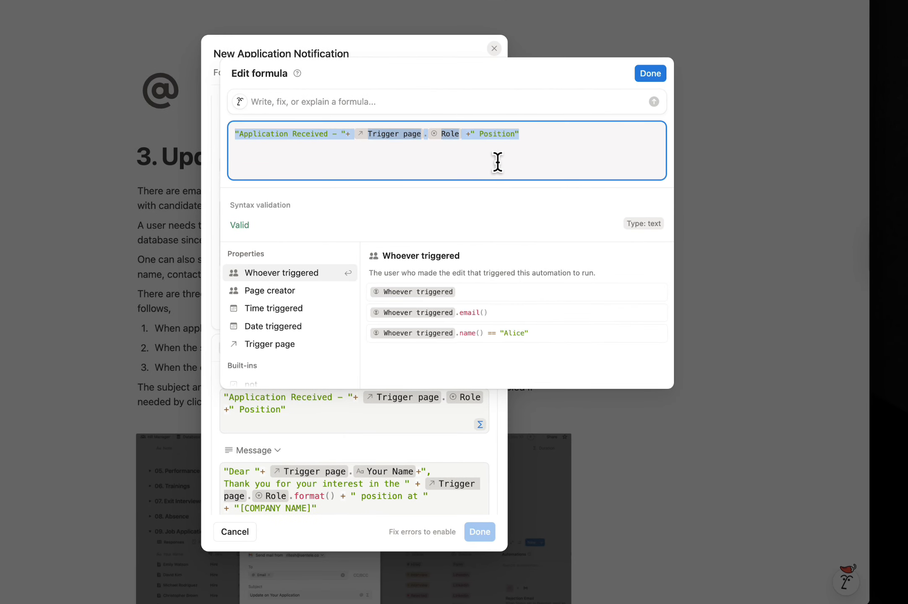
key(super+c)
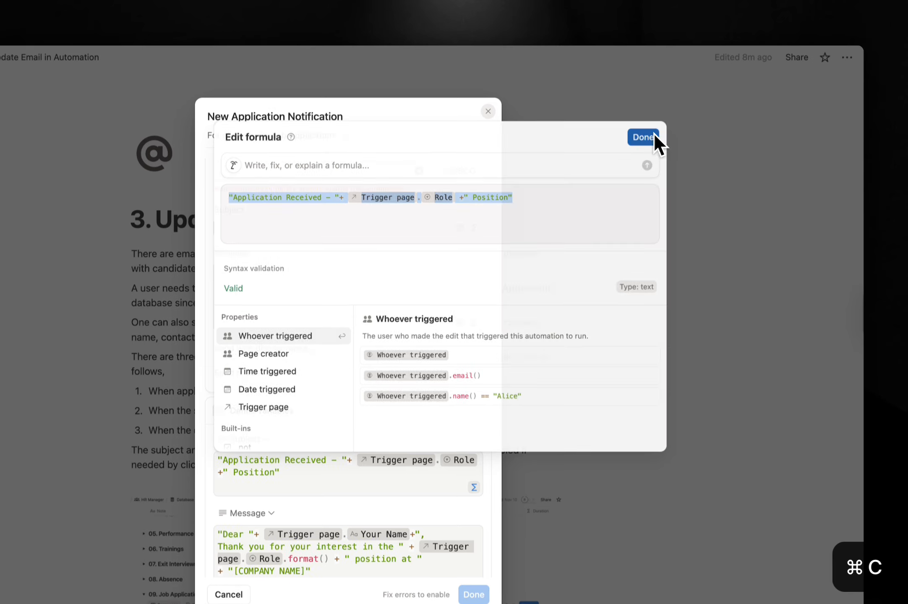
click(651, 74)
scroll(343, 263, up, 2)
click(335, 280)
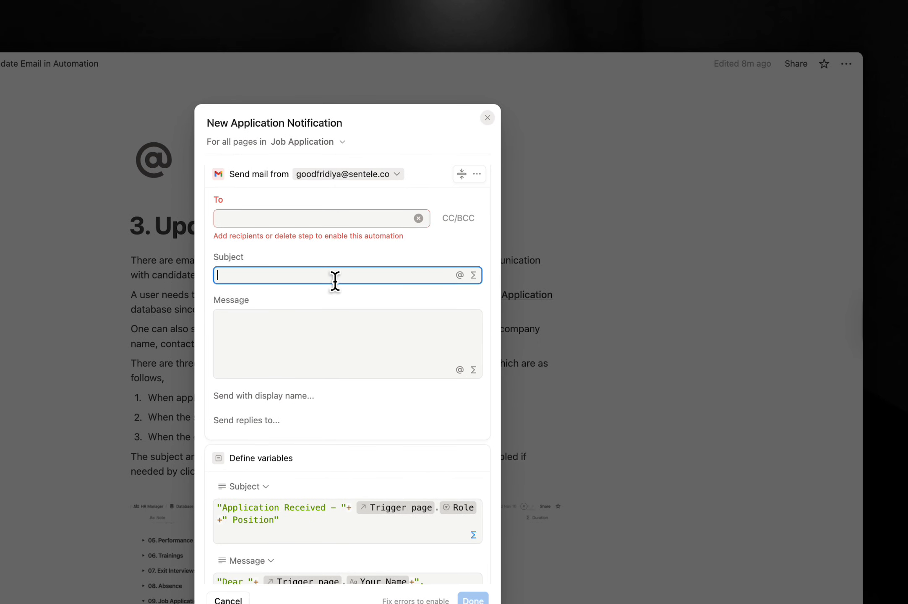
key(super+v)
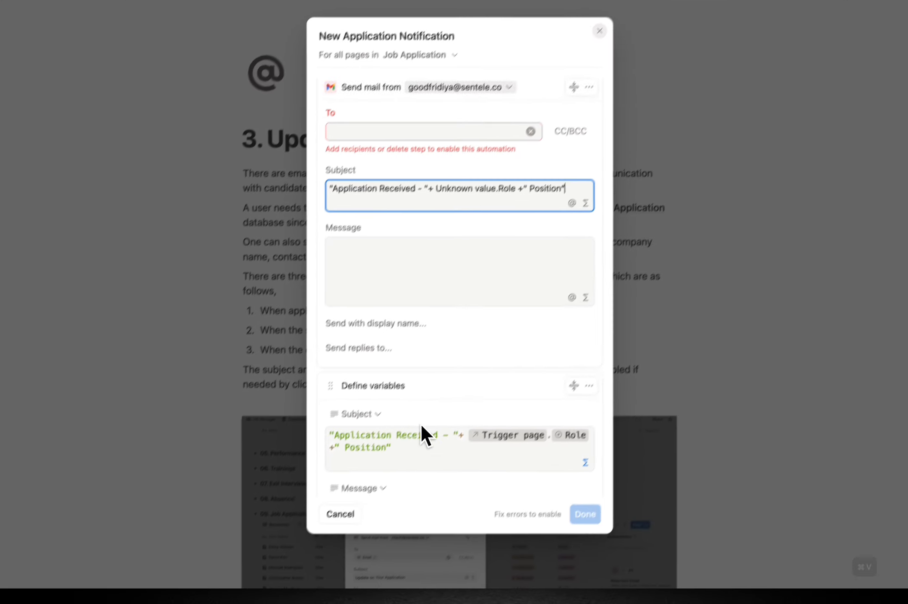
Copy the full candidate email formula and save it as the mail's Message.
scroll(420, 423, down, 5)
scroll(444, 409, down, 3)
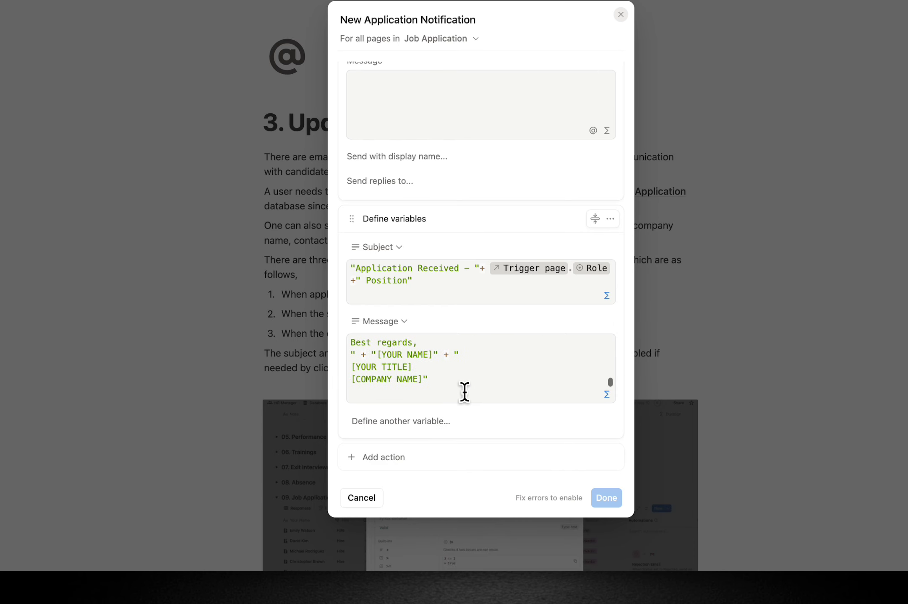
click(461, 398)
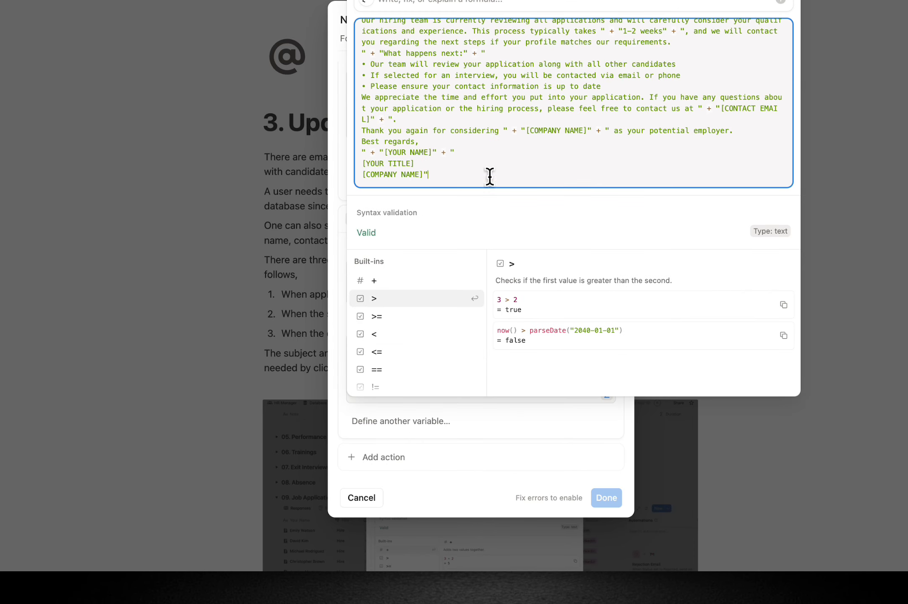
click(499, 156)
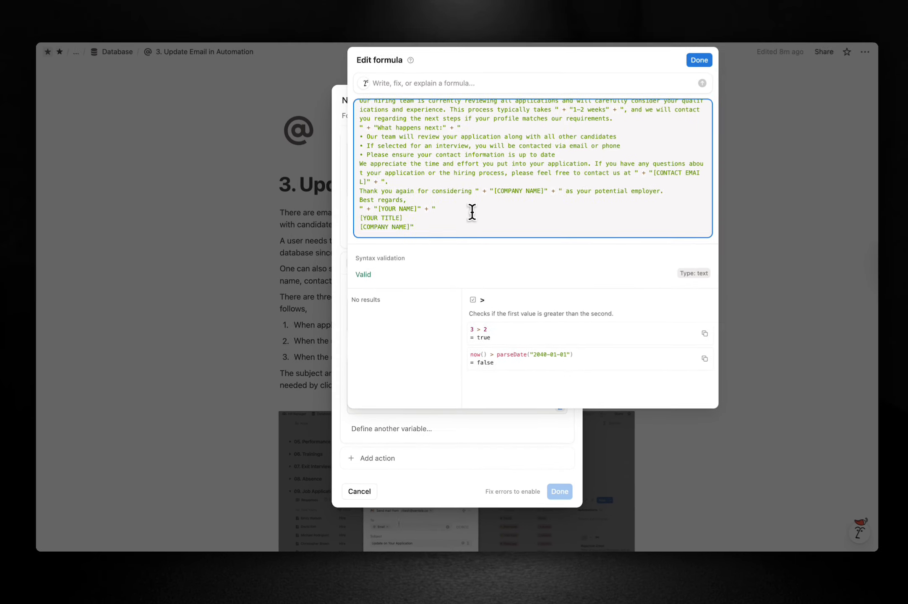
key(super+a)
key(super+c)
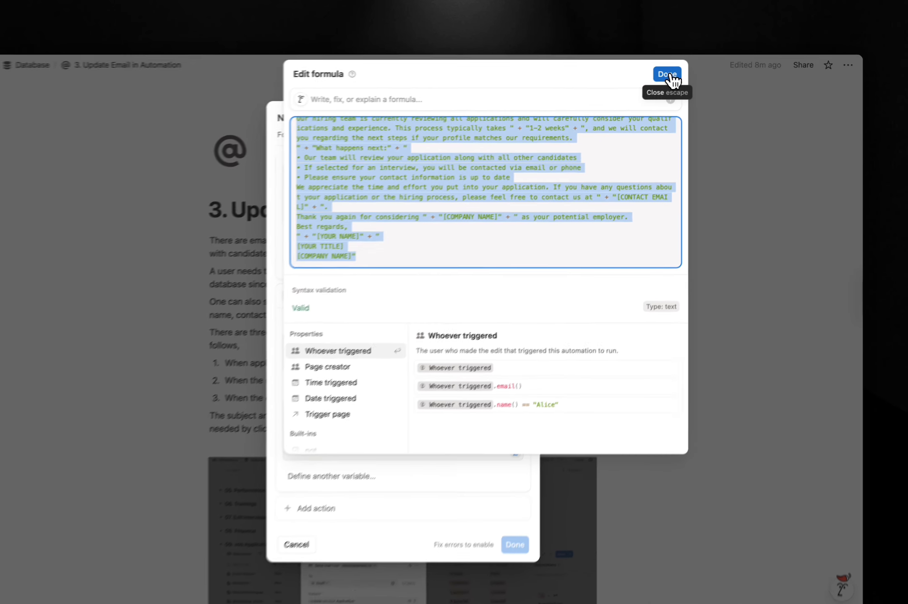
click(690, 74)
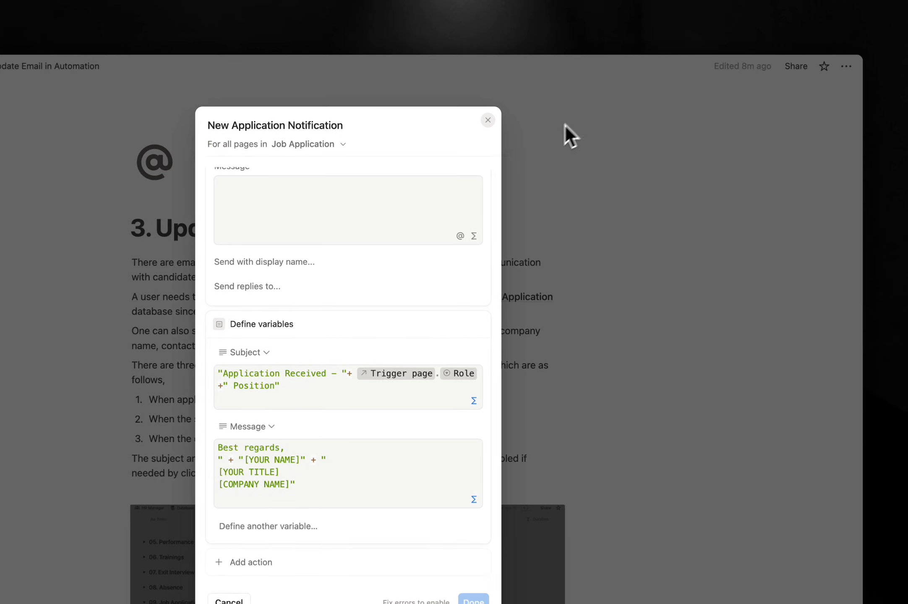
click(338, 204)
key(super+z)
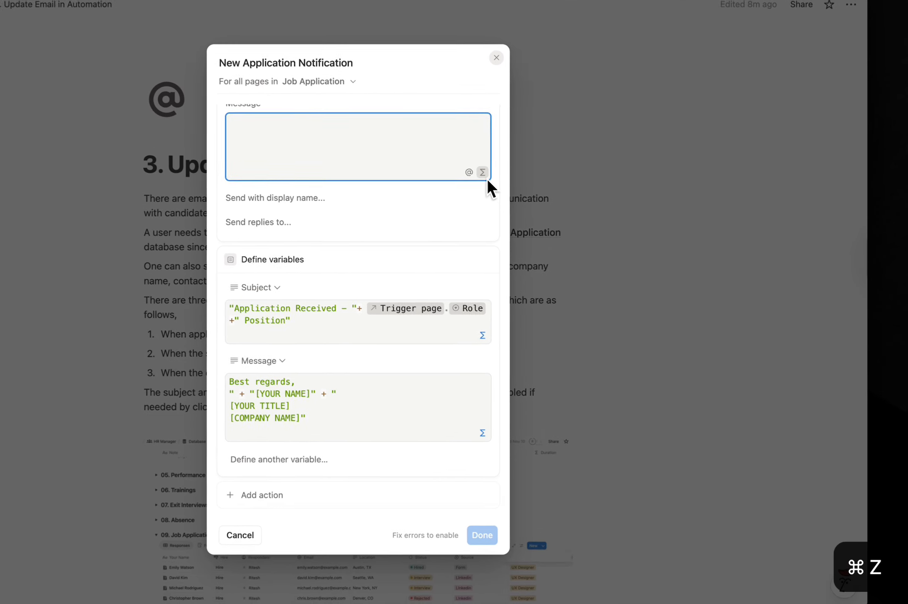
click(482, 172)
key(super+v)
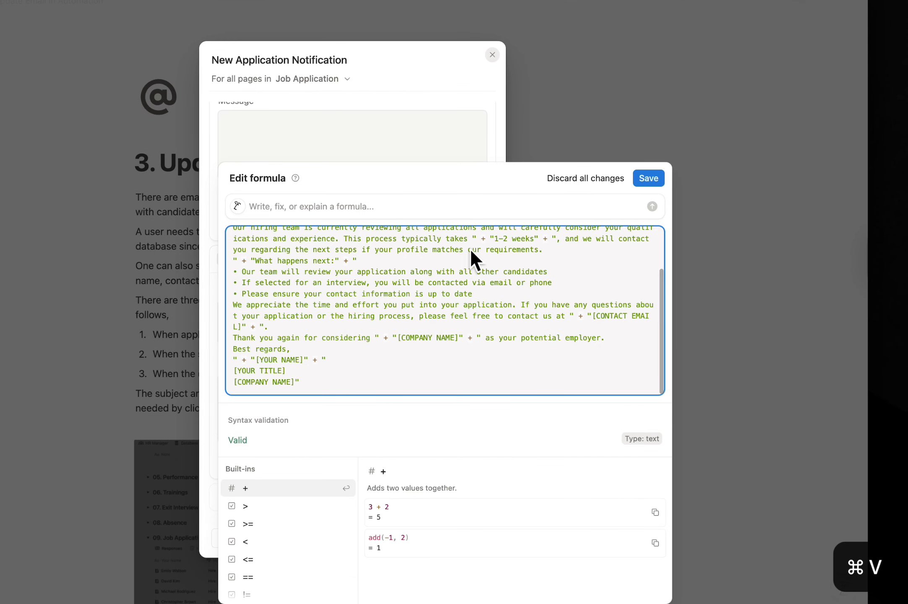
click(642, 179)
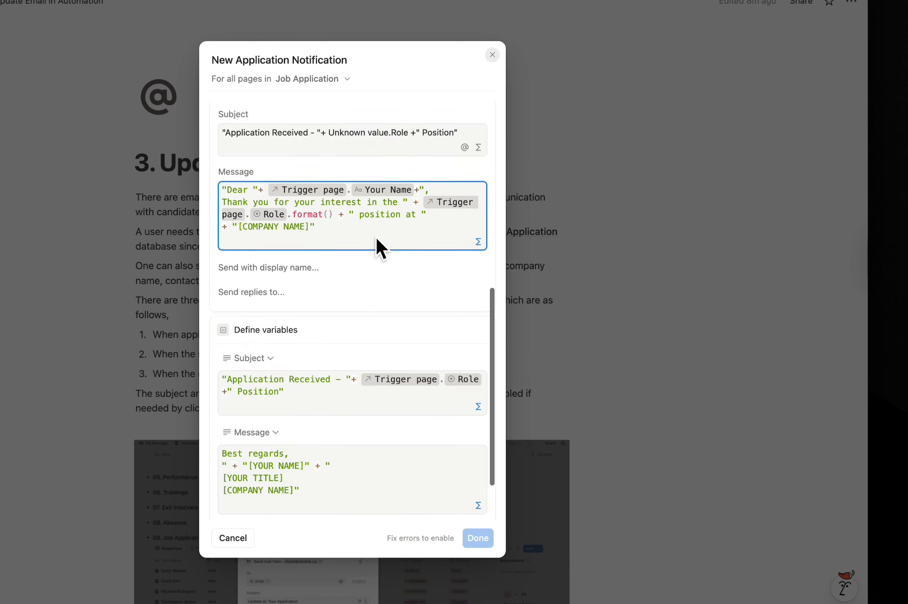
Address the email to the Email property.
scroll(375, 237, up, 5)
click(338, 314)
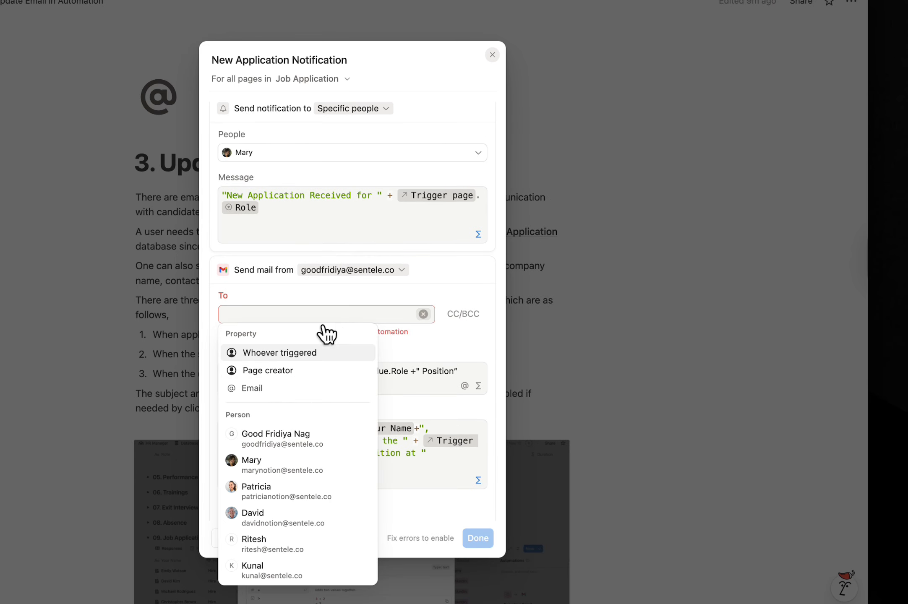
click(269, 388)
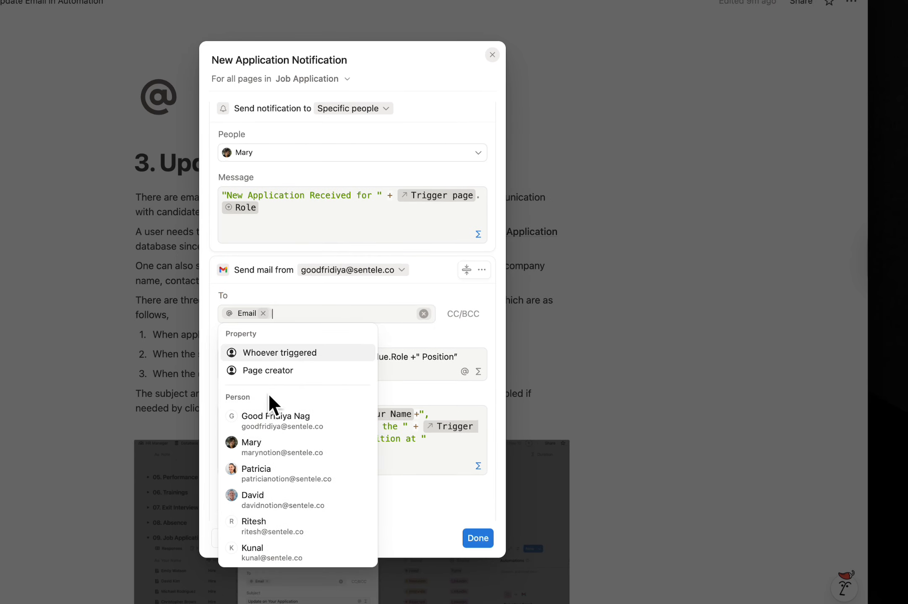
click(460, 342)
scroll(461, 343, down, 10)
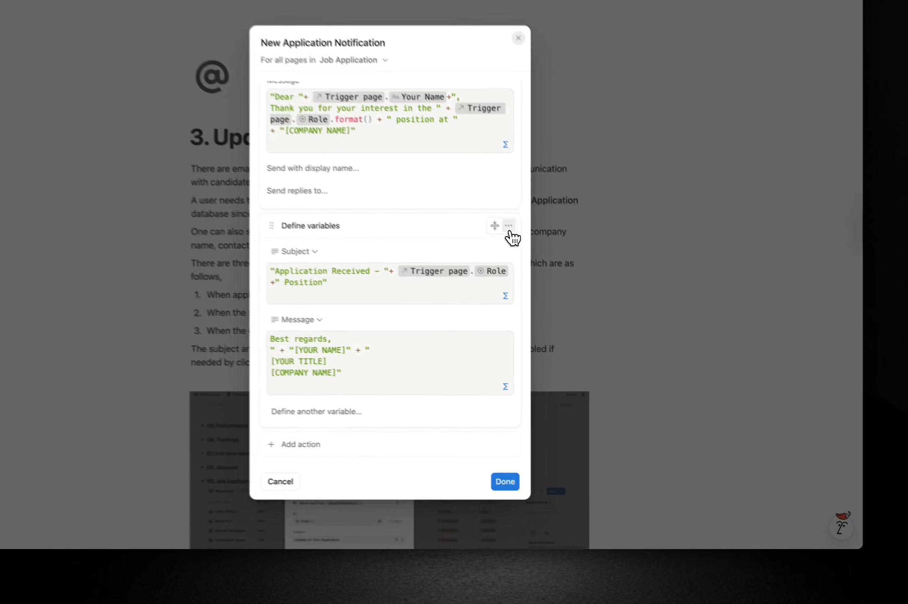
Save the automation with Done, check the Automations list, and advance to guide page 4.
click(557, 269)
click(473, 476)
scroll(357, 432, down, 10)
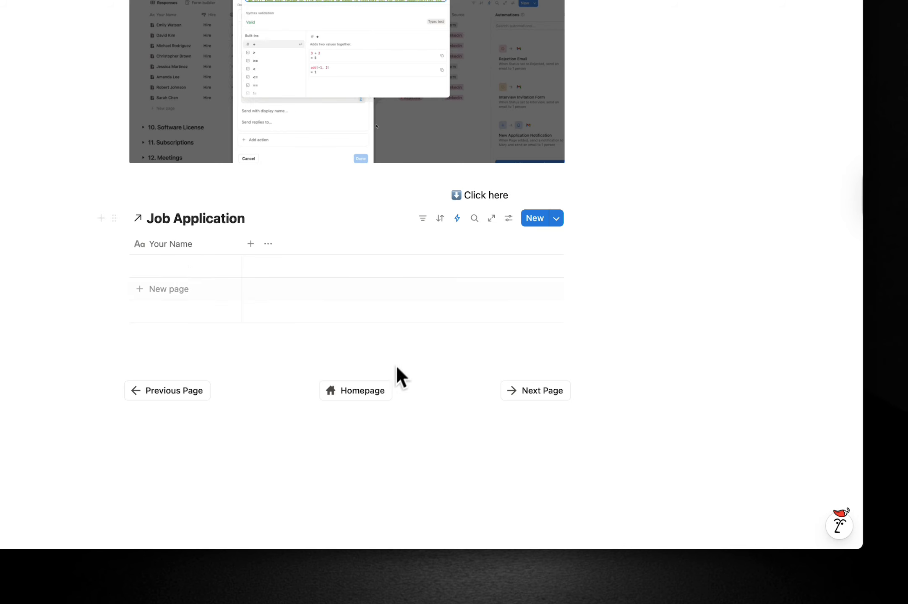
click(457, 219)
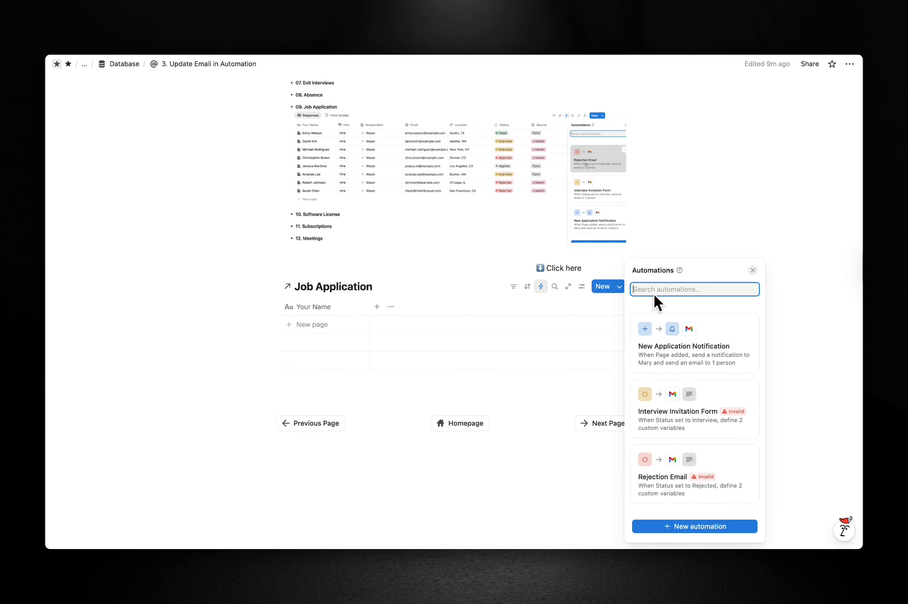
click(753, 270)
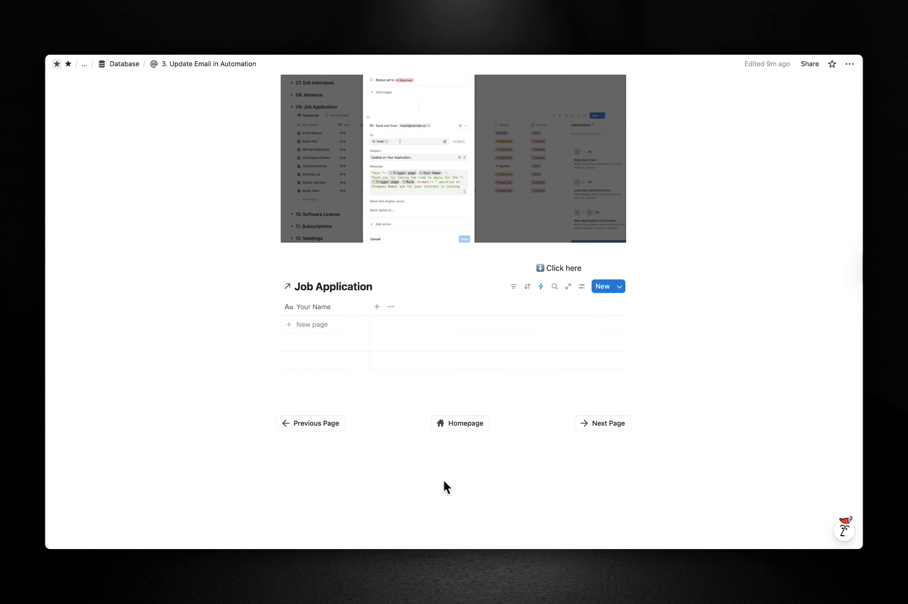
click(607, 424)
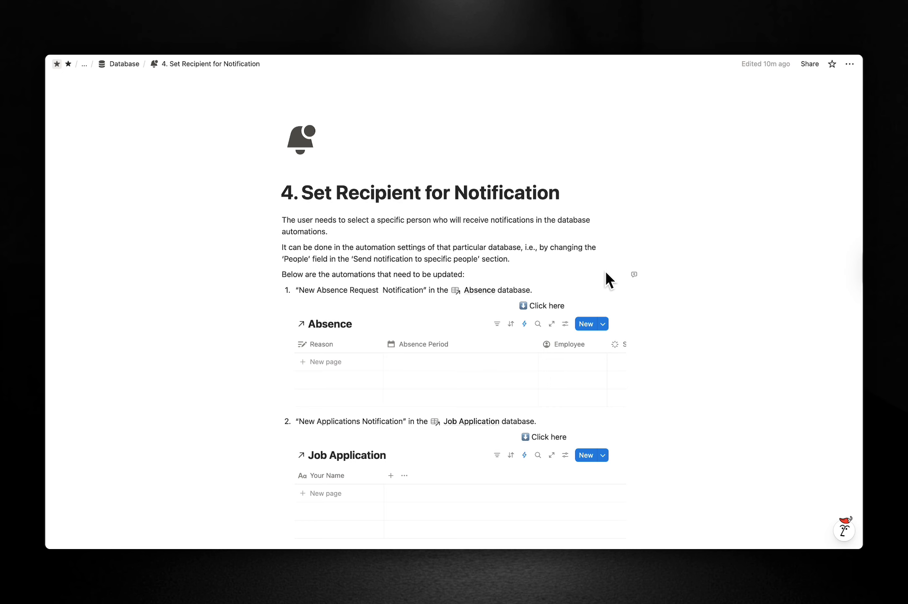
scroll(606, 273, down, 3)
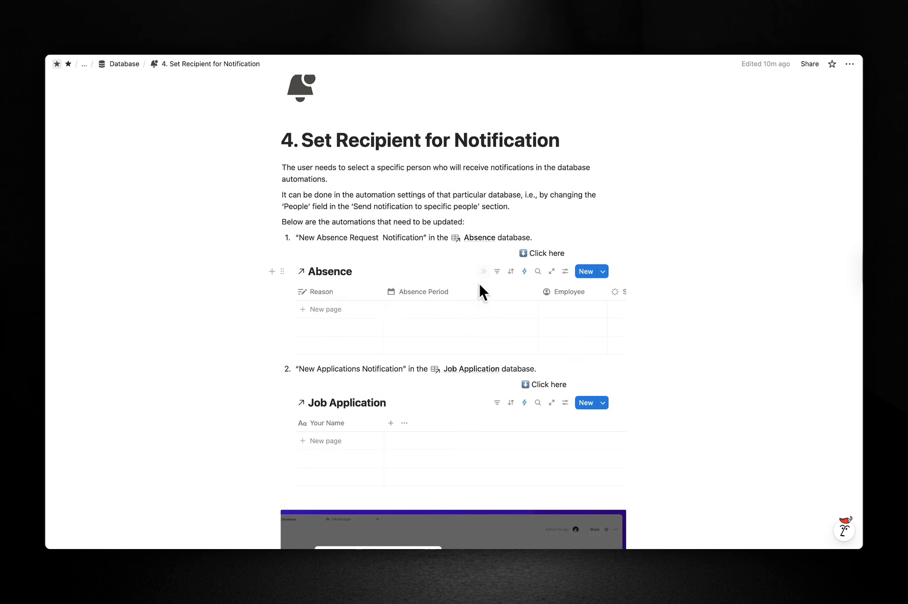
Change the New Absence Request Notification recipient to a different person and save it.
click(524, 272)
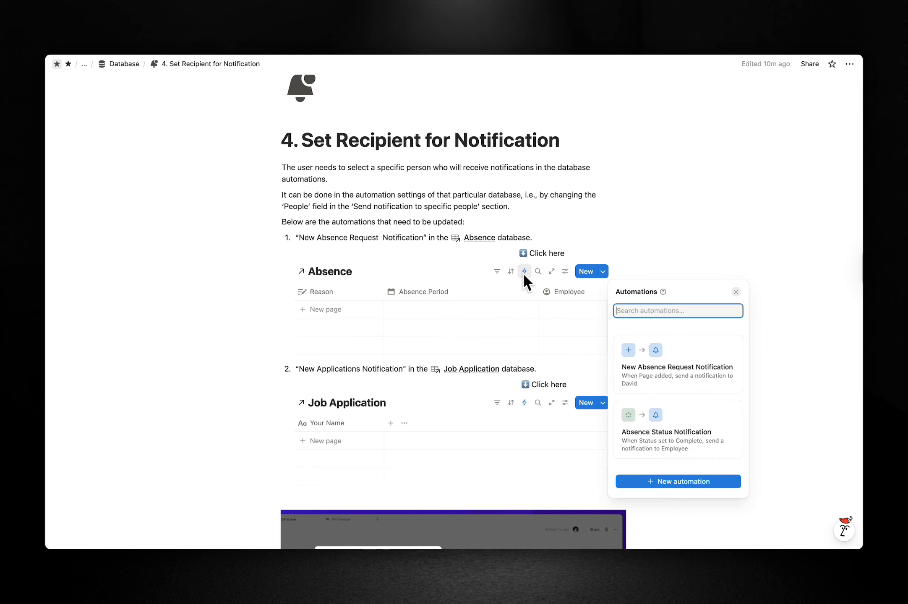
click(686, 375)
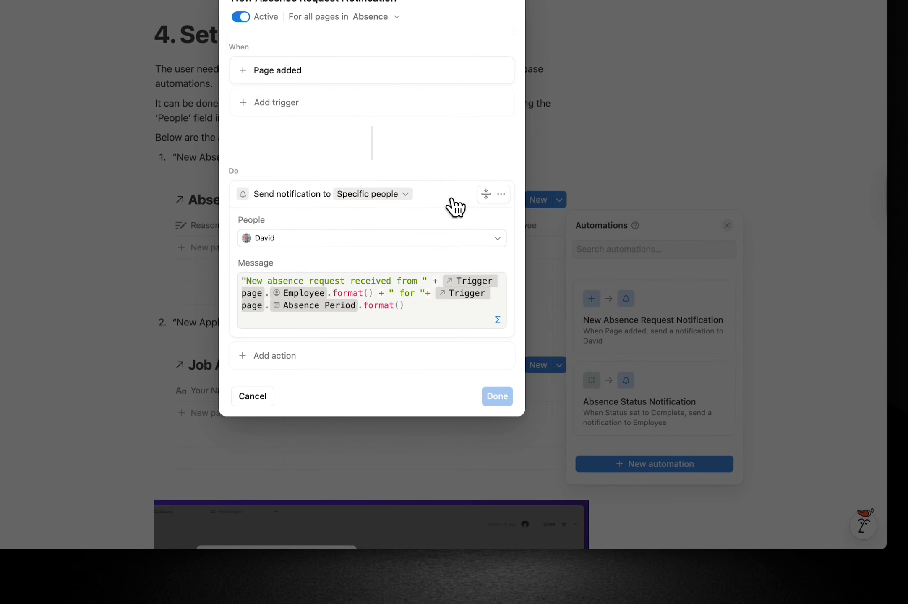
click(400, 195)
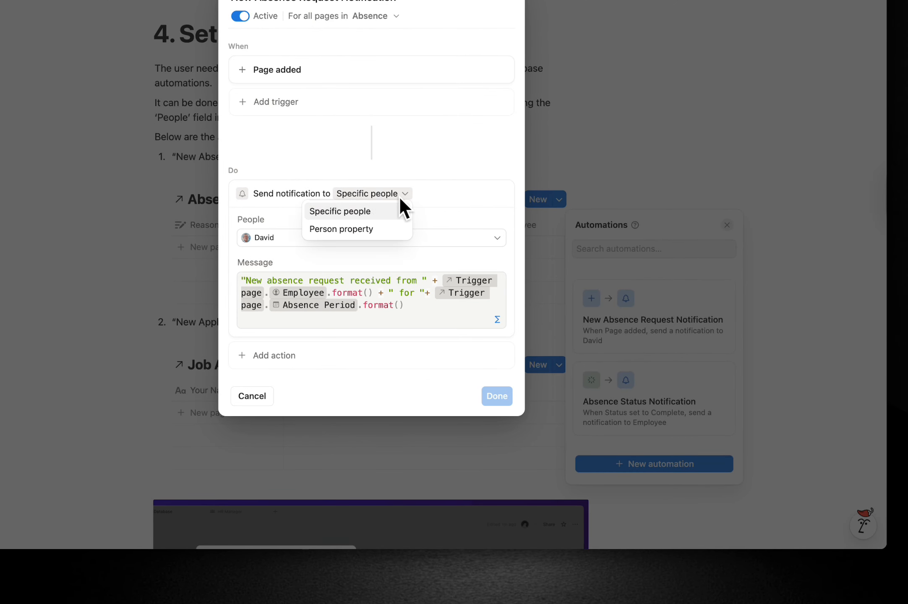
click(452, 195)
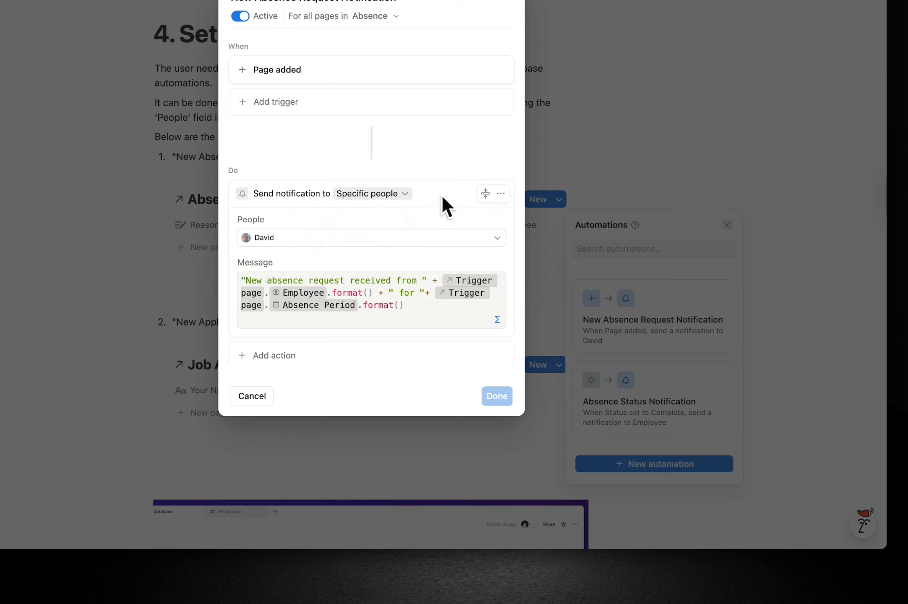
click(400, 242)
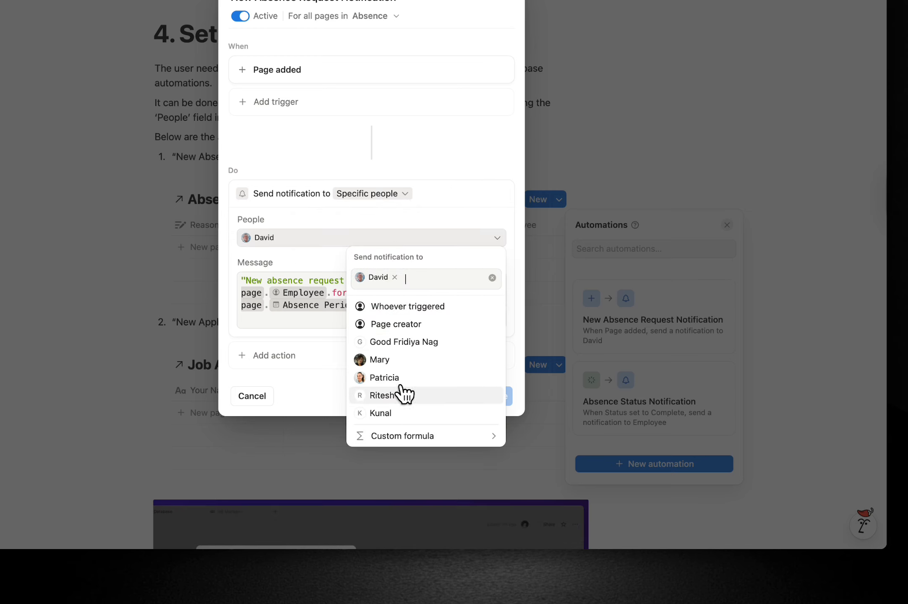
click(403, 395)
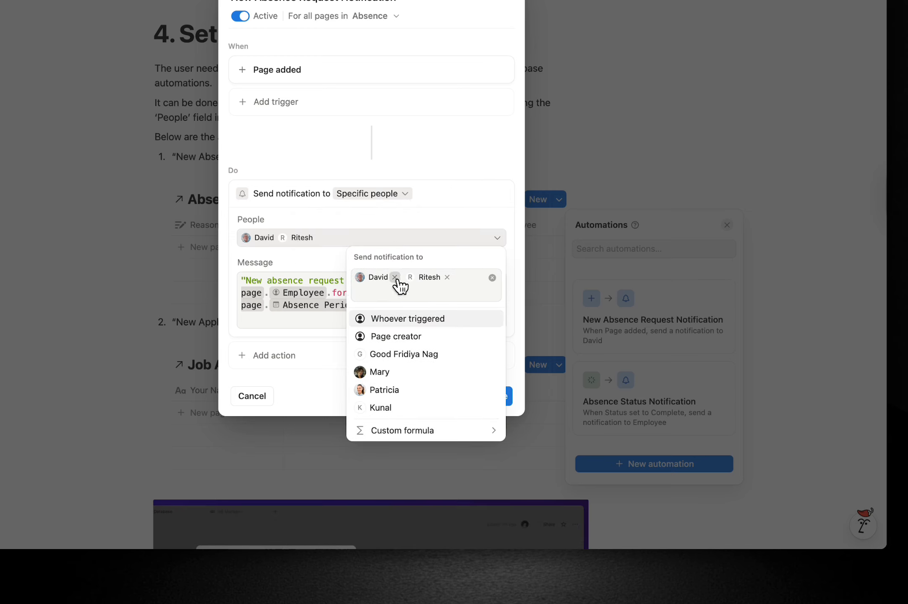
click(395, 277)
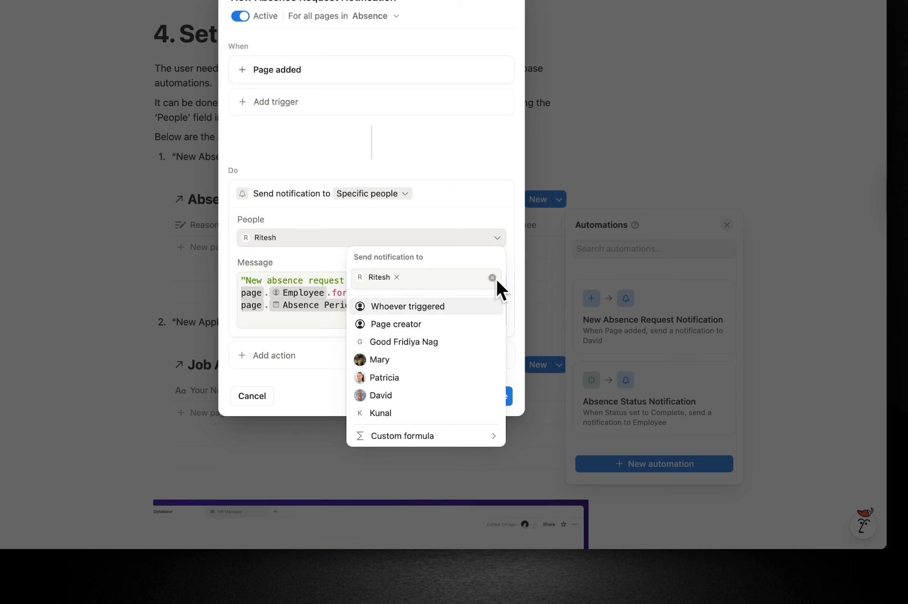
click(489, 222)
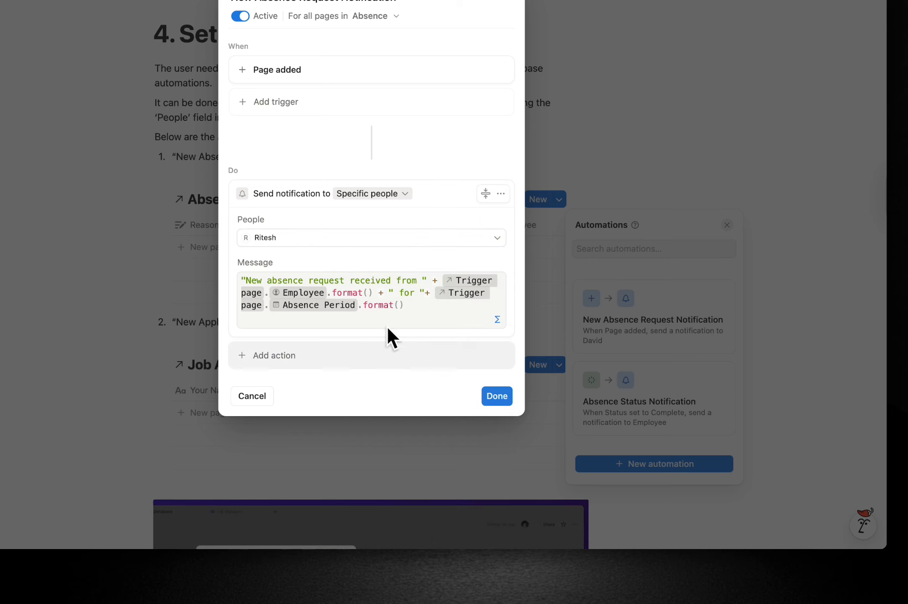
click(437, 241)
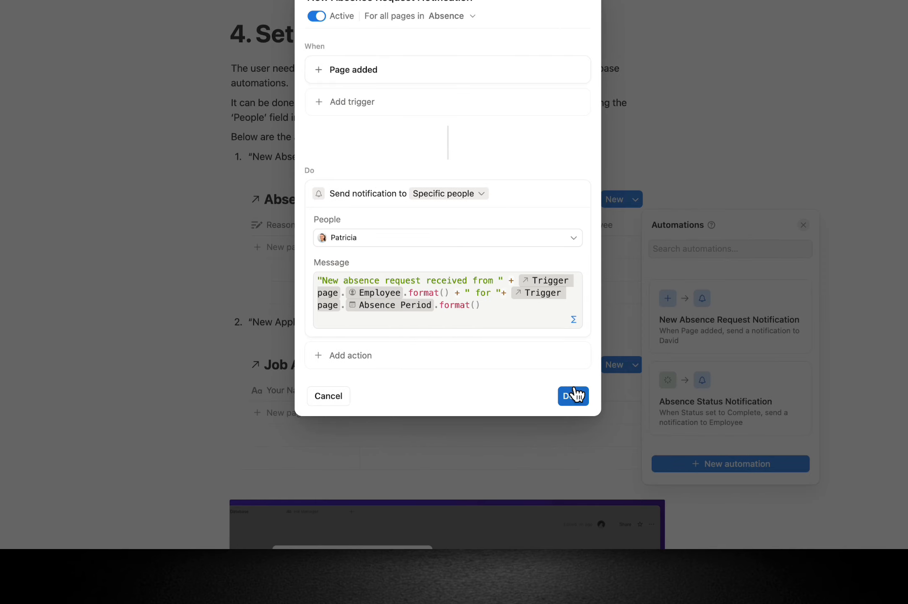
click(497, 396)
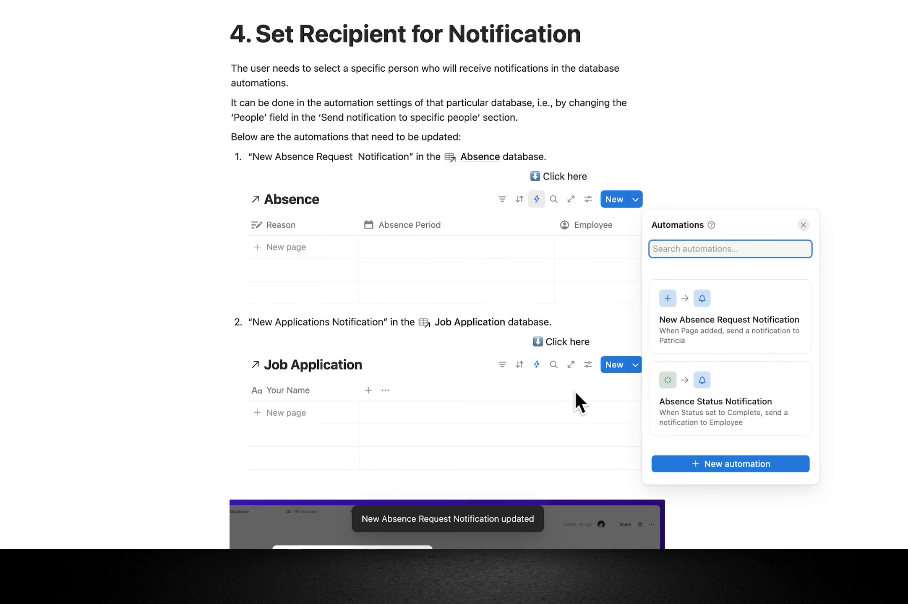
Review the Job Application database's automations and continue to the next guide page.
click(443, 466)
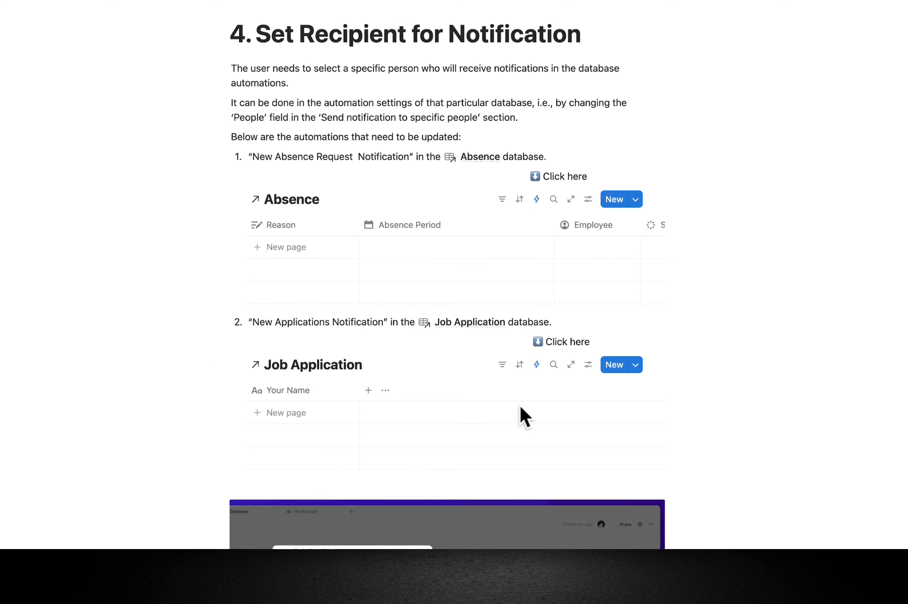
scroll(572, 380, down, 5)
scroll(575, 383, down, 1)
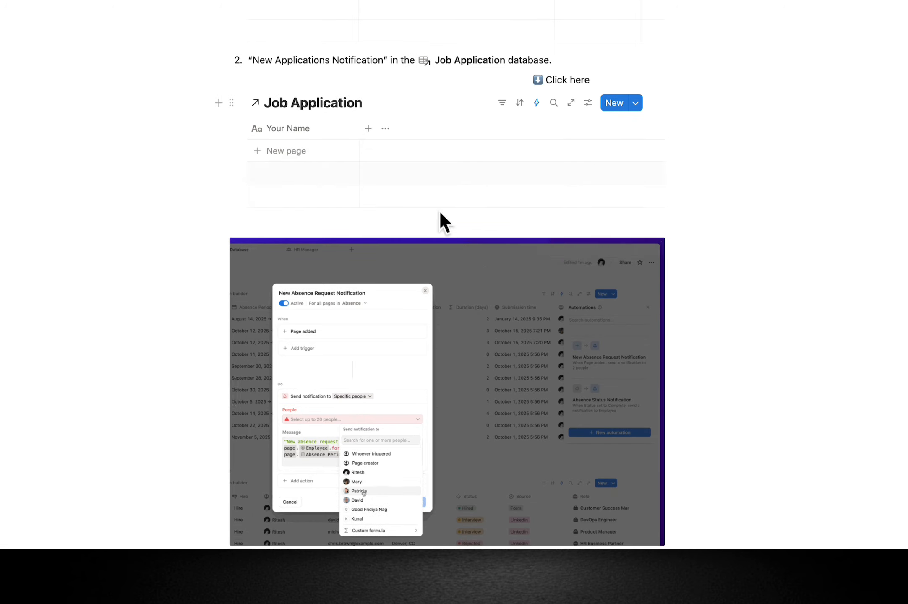
click(538, 102)
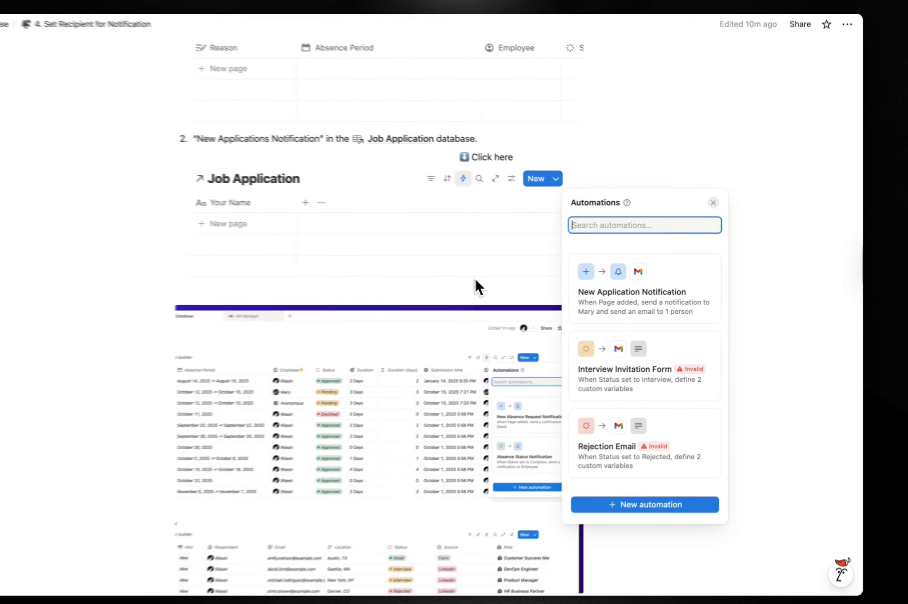
click(476, 280)
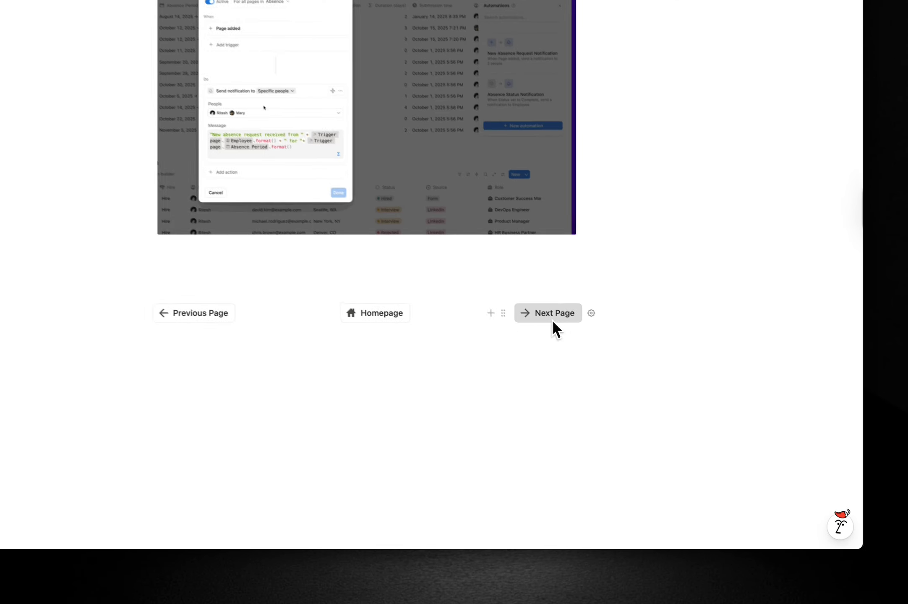
click(553, 316)
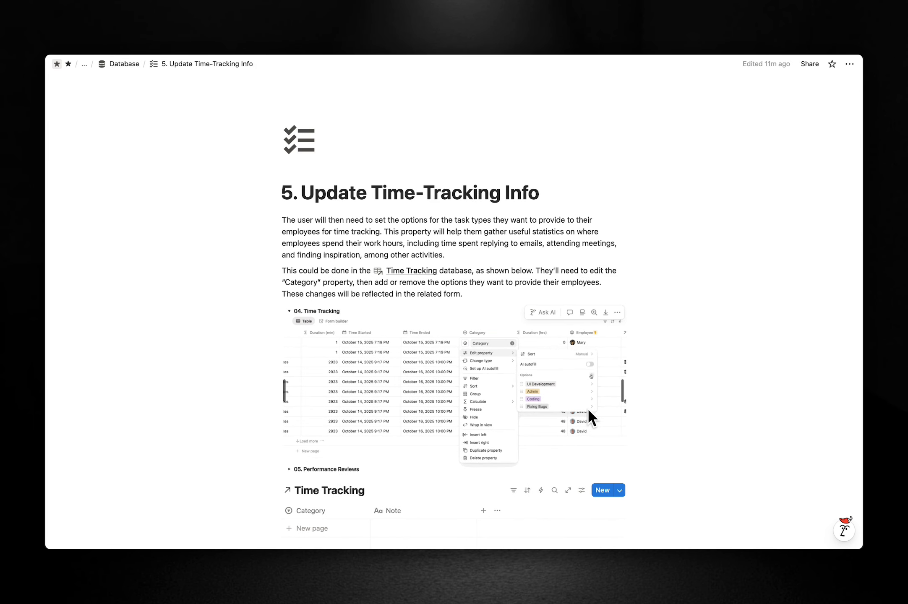
Review the Category options (Communications, UI Development, Admin, Coding, Fixing Bugs) and go to '6. Updating Page Template'.
scroll(588, 411, down, 5)
scroll(588, 407, down, 2)
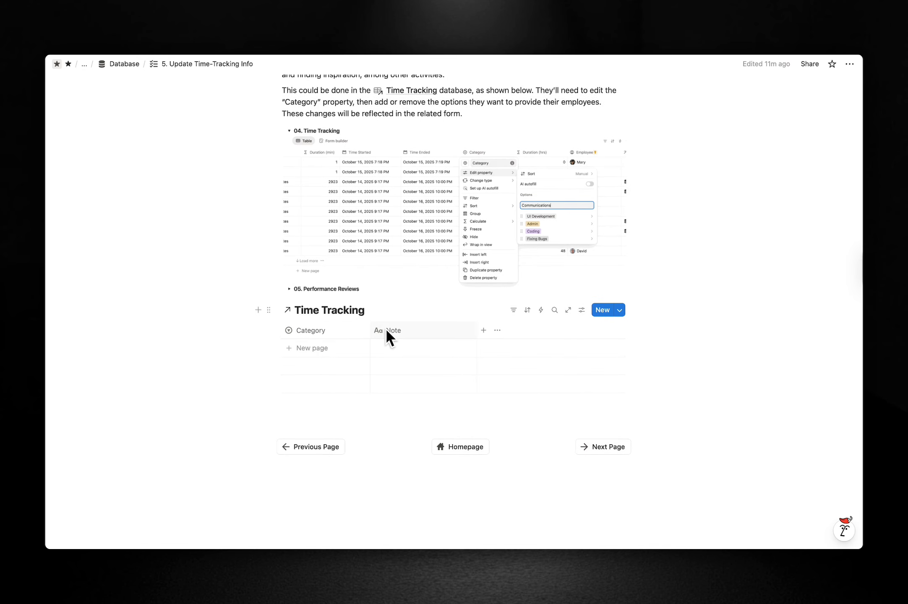
click(333, 331)
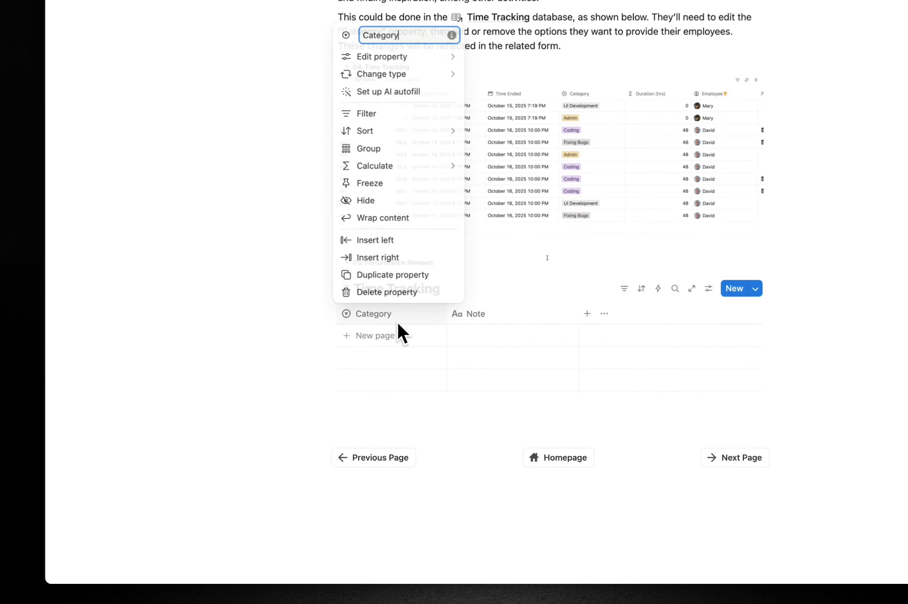
mouse_move(437, 49)
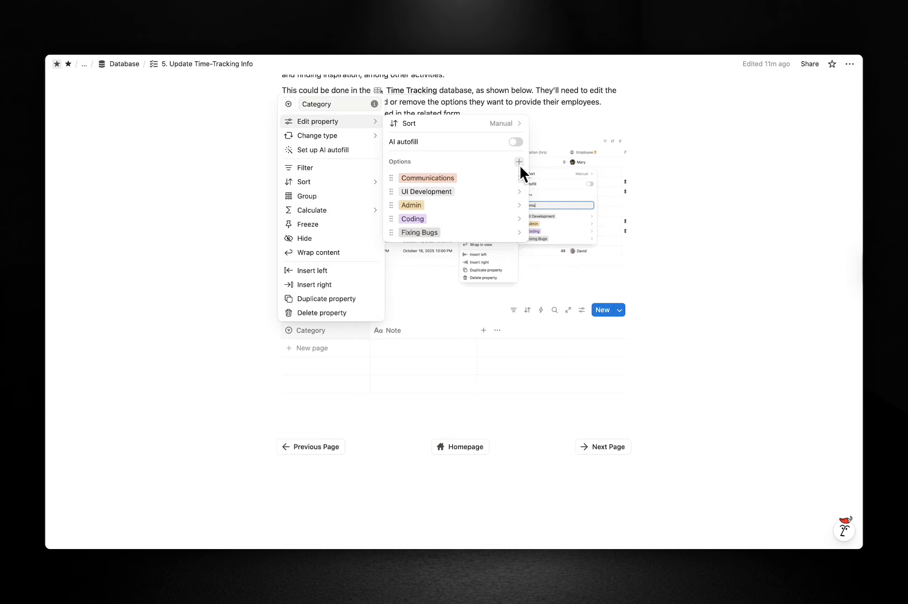
click(487, 178)
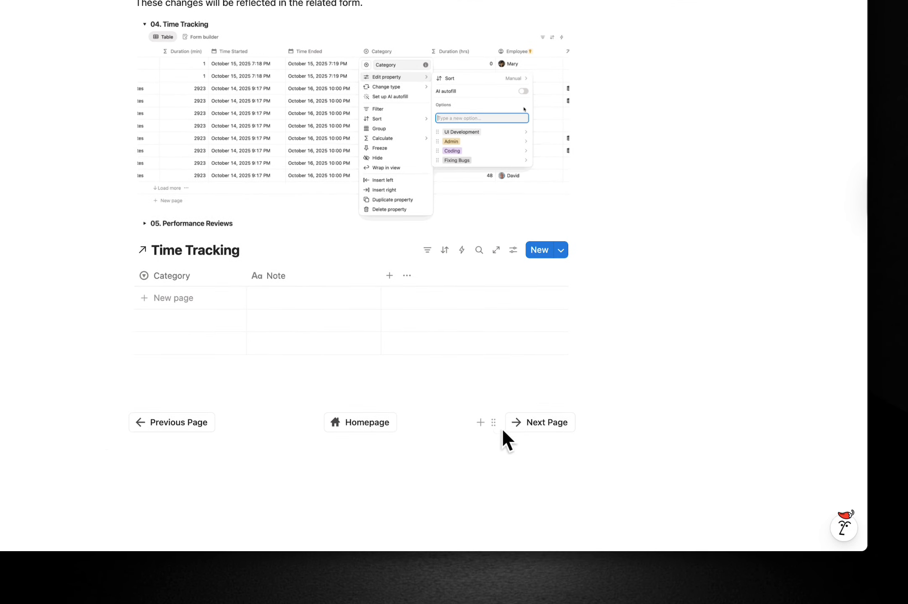
click(554, 423)
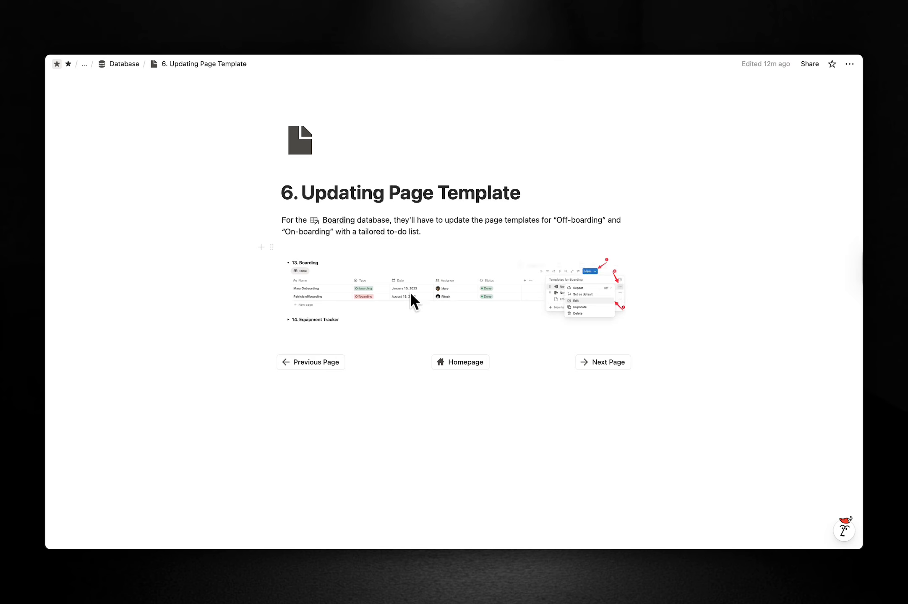
Create a Boarding page from the New Onboarding template, review its checklist, then continue to Embedding Forms.
click(341, 222)
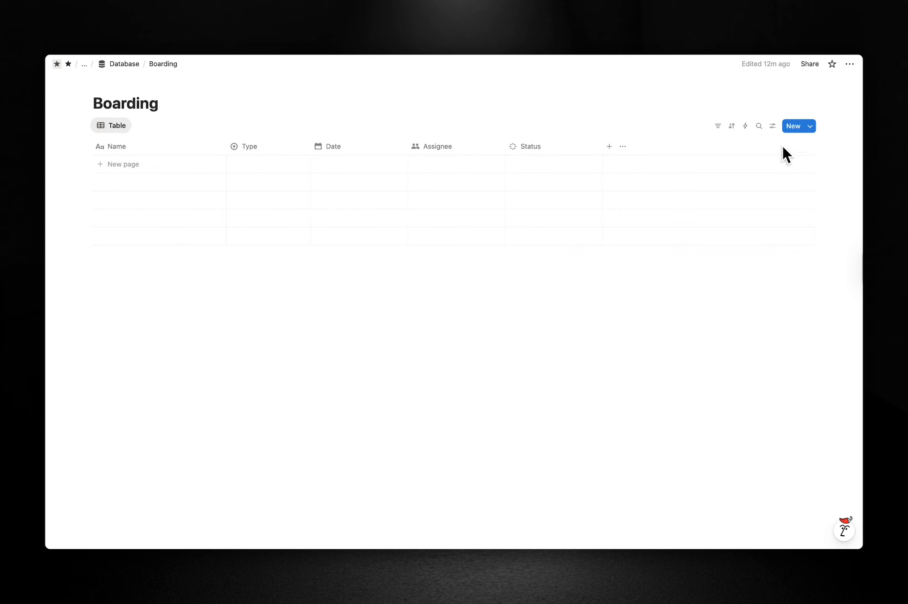
click(810, 126)
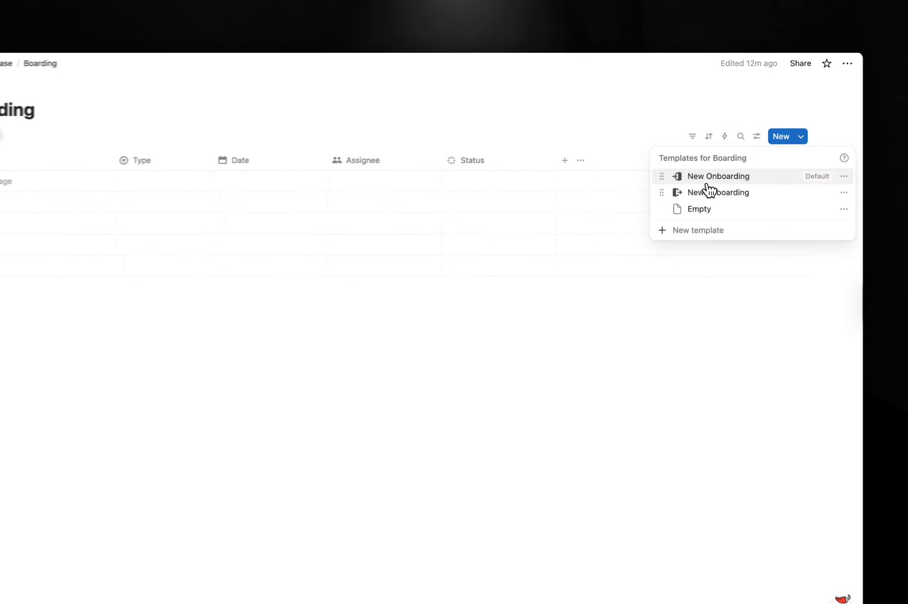
click(707, 185)
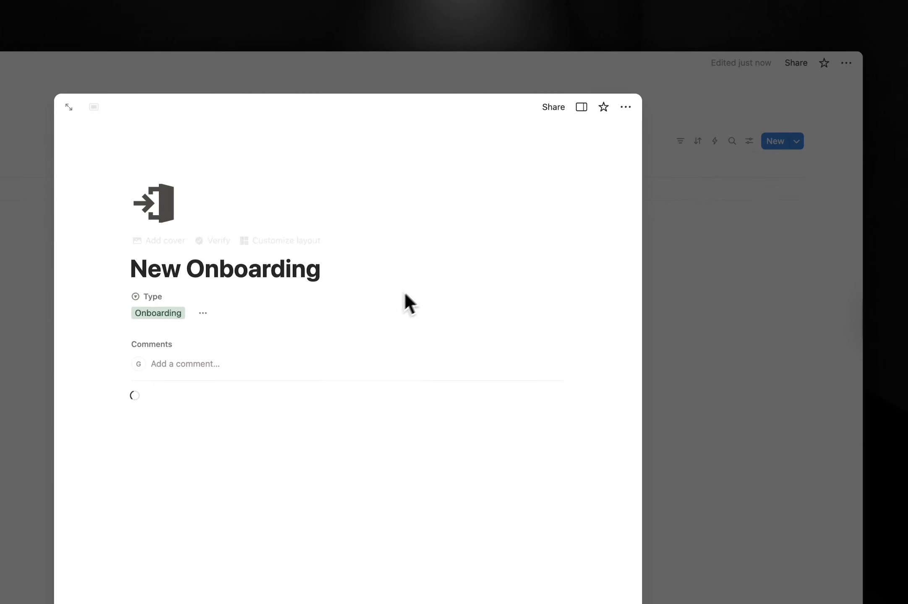
scroll(415, 308, down, 2)
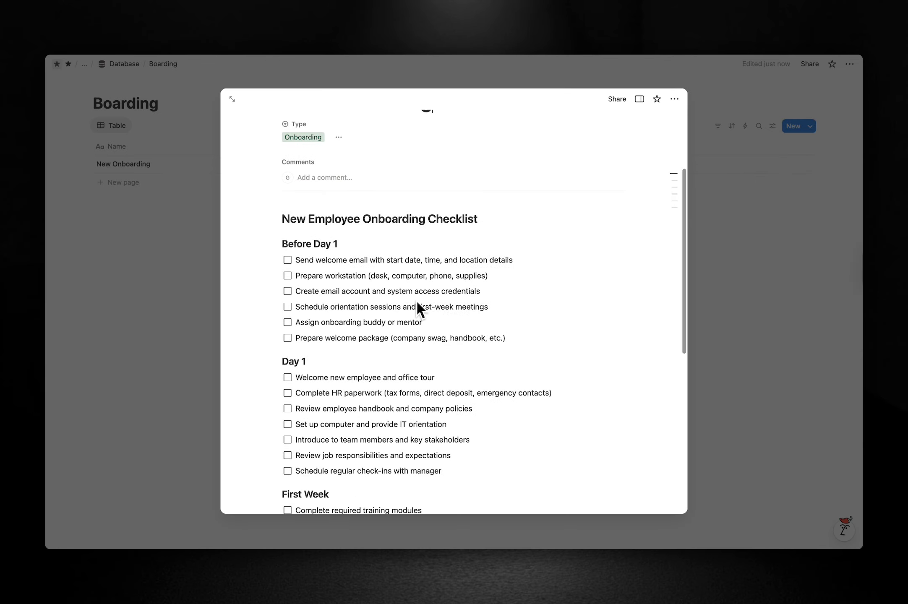
scroll(416, 299, down, 8)
scroll(416, 299, up, 10)
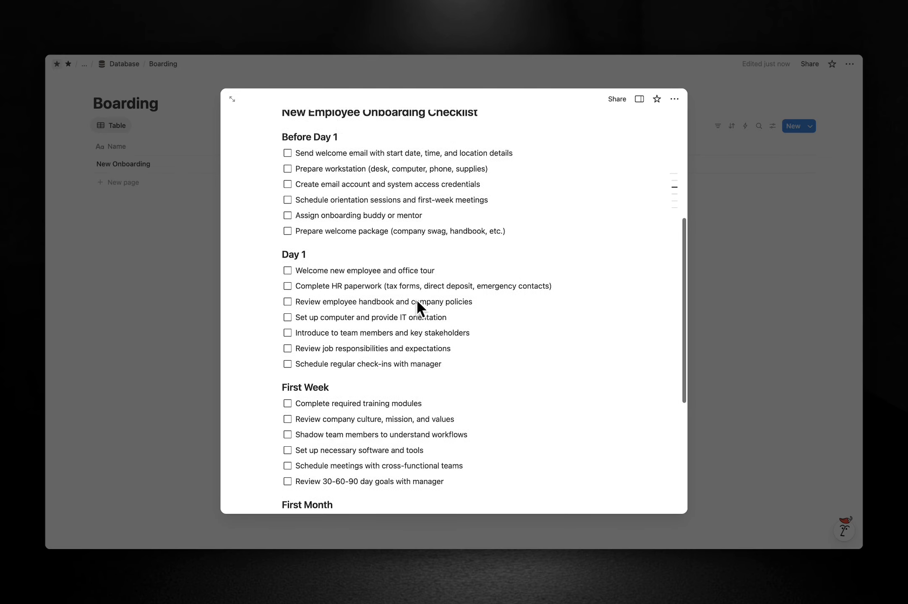
scroll(417, 302, down, 10)
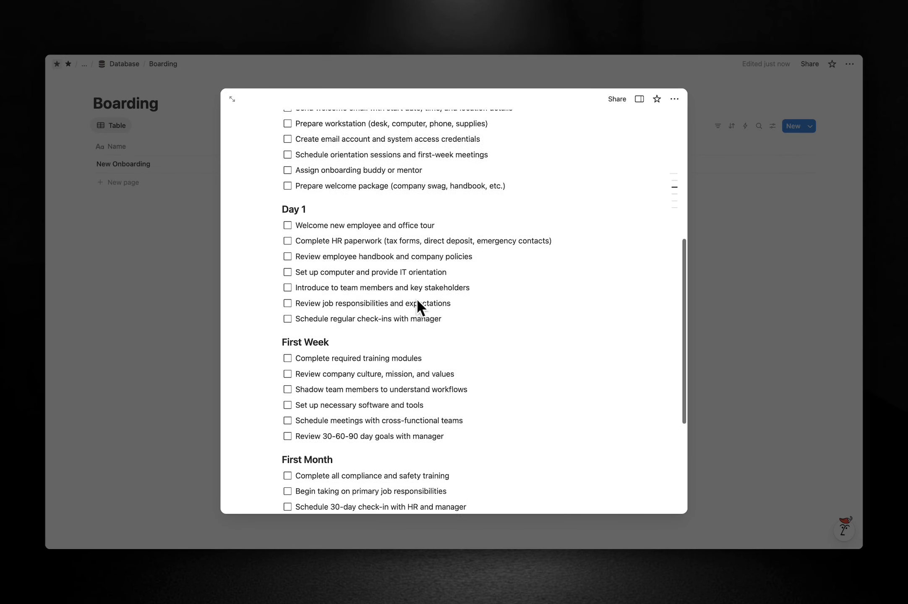
scroll(418, 301, up, 10)
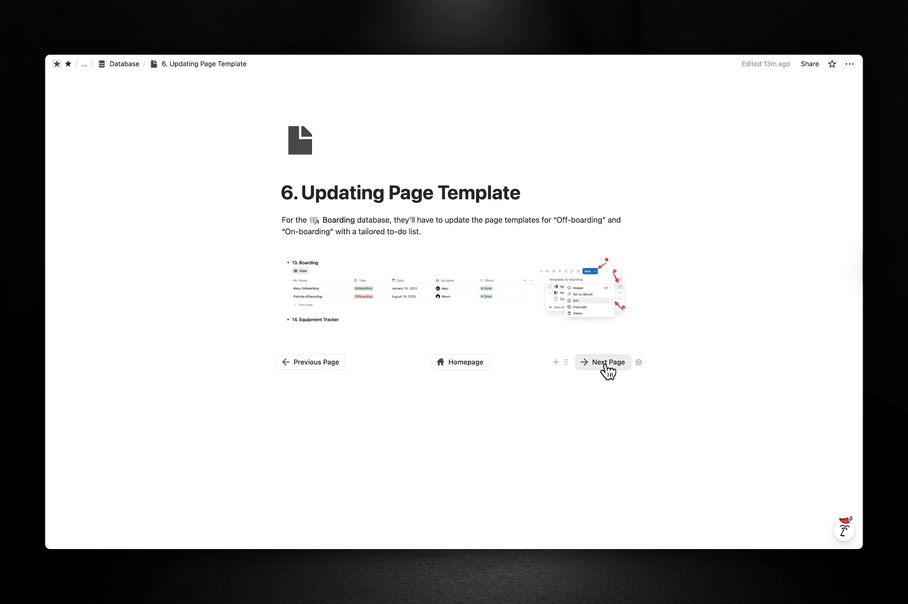
click(604, 364)
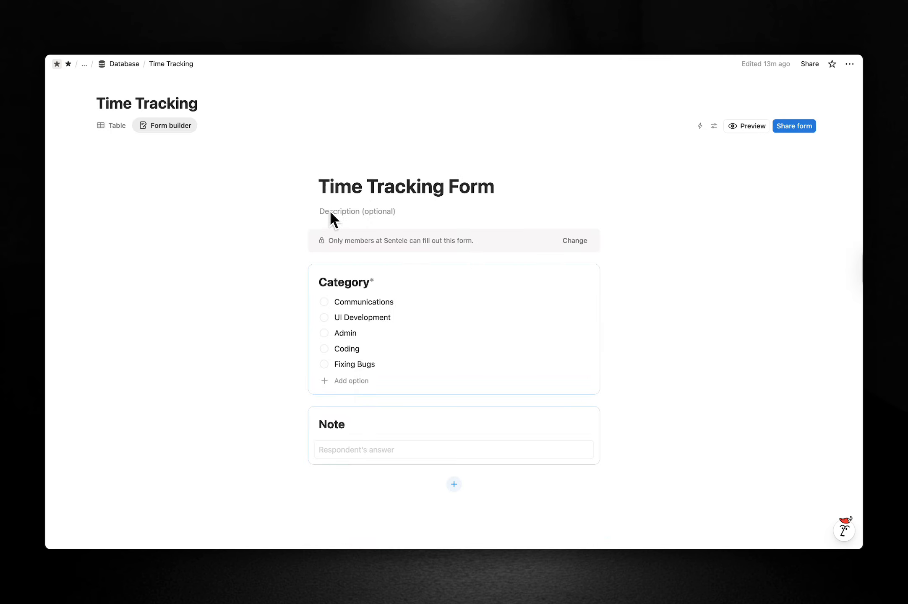
Embed the Time Tracking Form link under Start Time Tracking in Employees Portal, then open the Absence form.
click(794, 128)
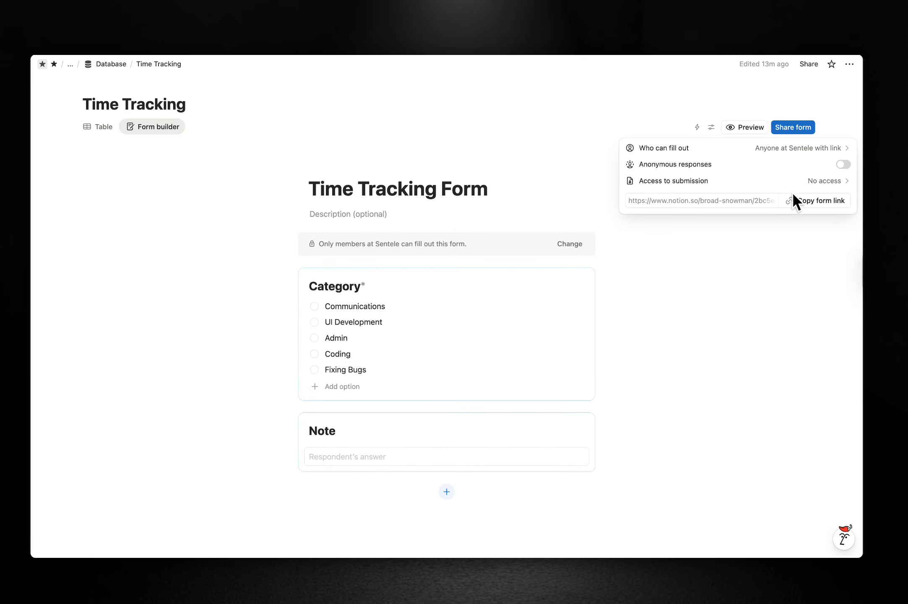
click(810, 203)
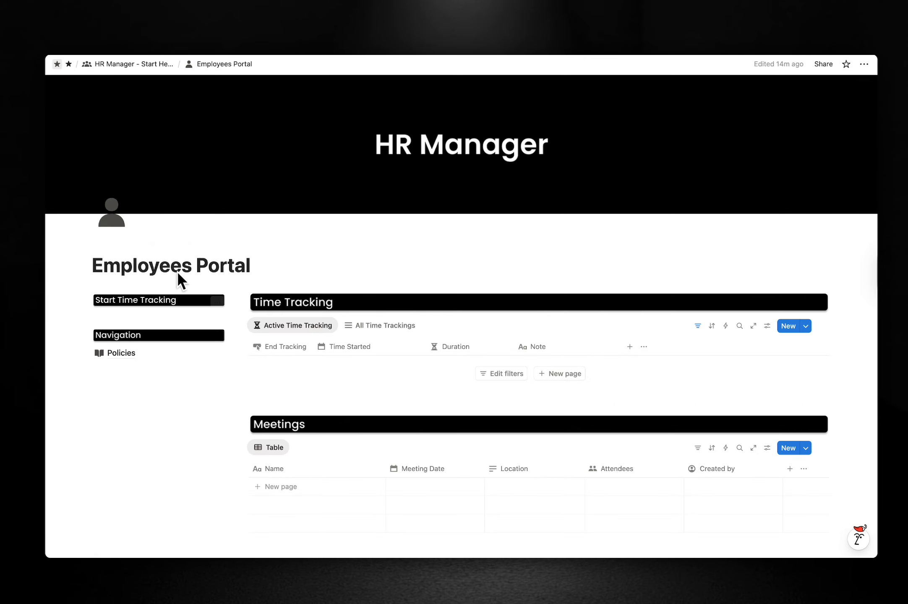
click(168, 311)
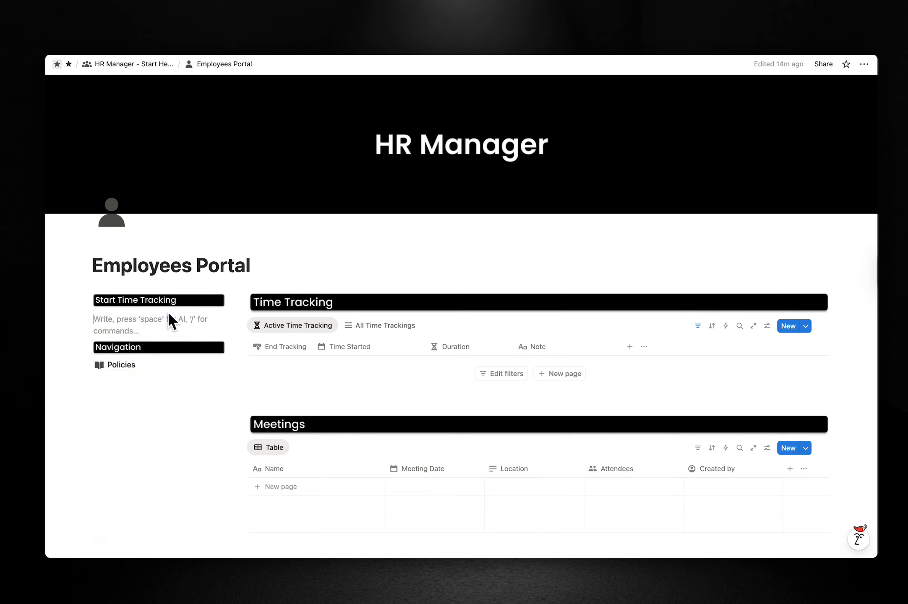
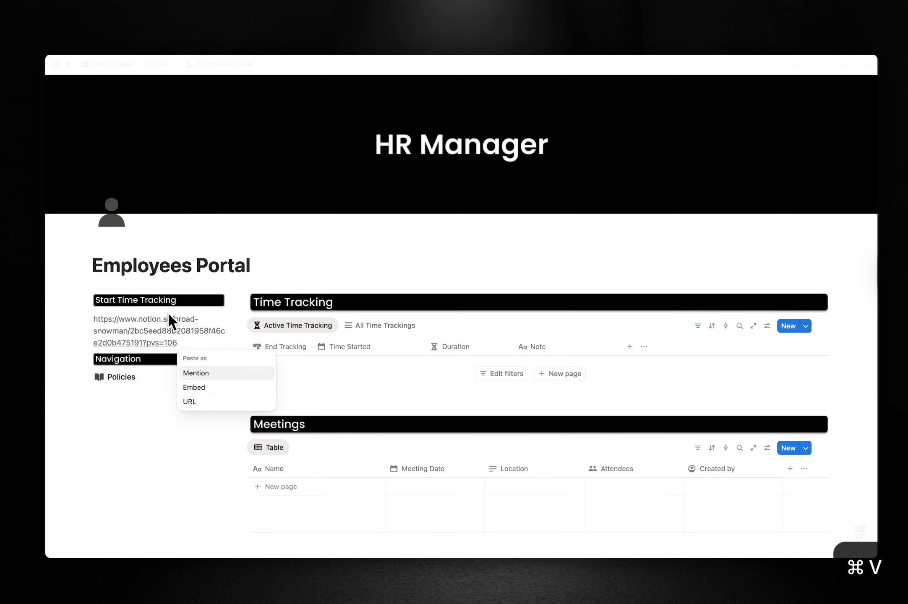
click(200, 387)
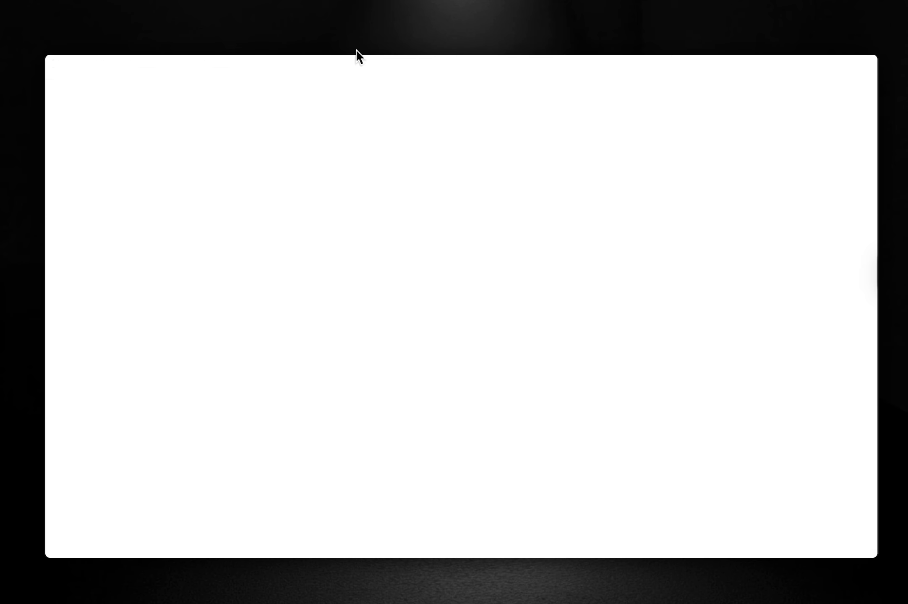
click(193, 135)
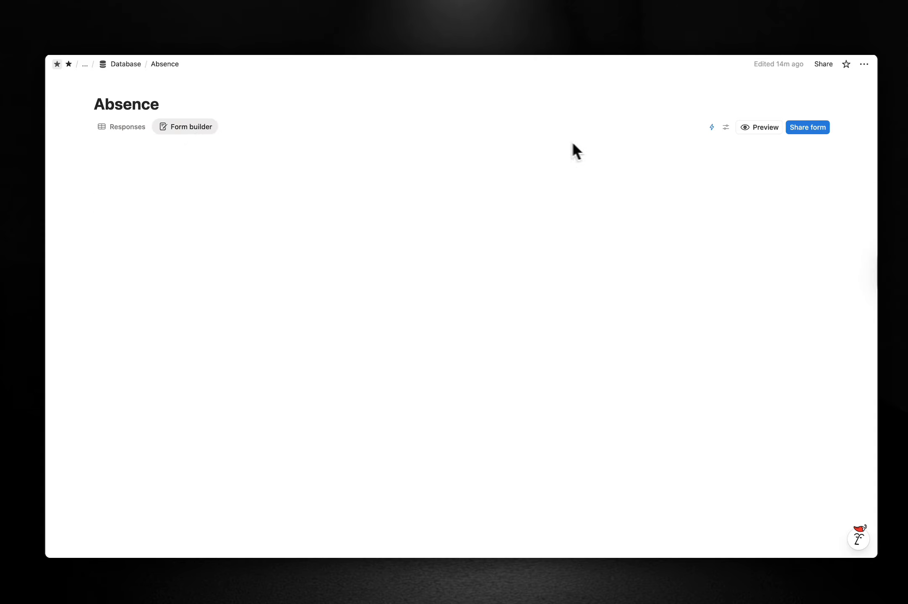